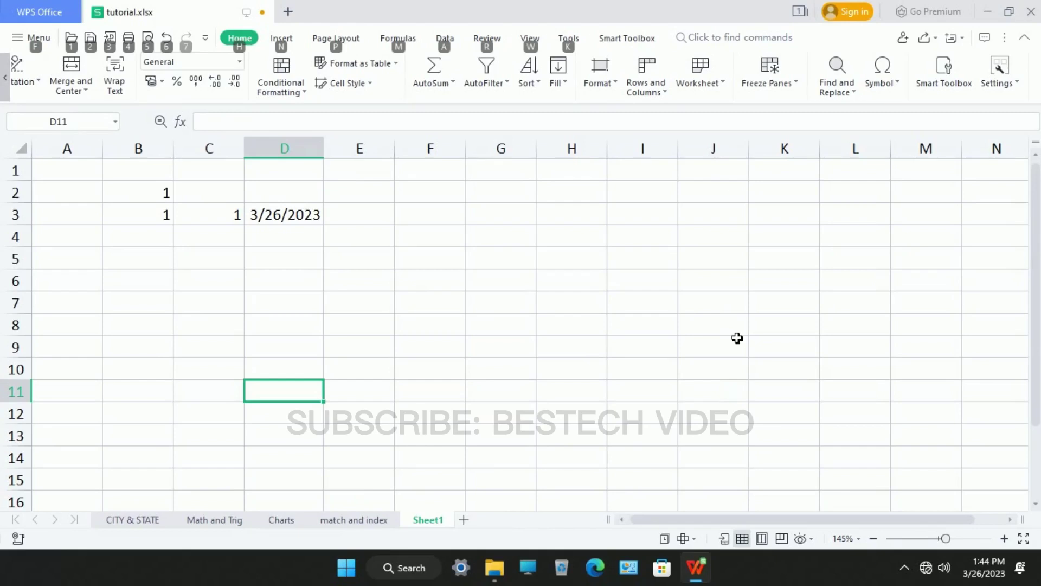
Try selecting various cells and ranges around B2:G3, then clear the selection
{"action": "left_click", "coordinate": [459, 264]}
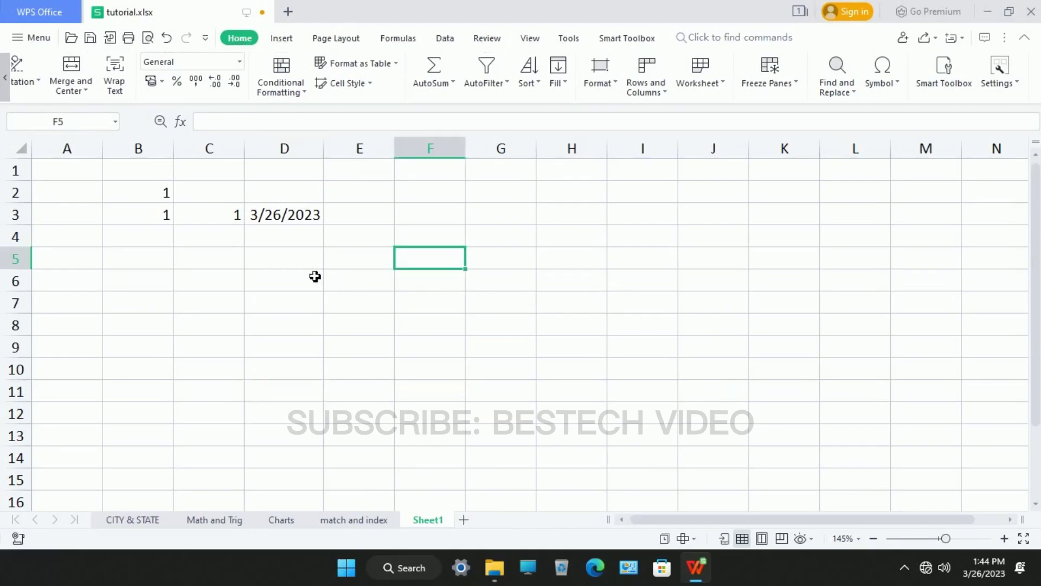
{"action": "key", "text": "Left"}
{"action": "key", "text": "Left"}
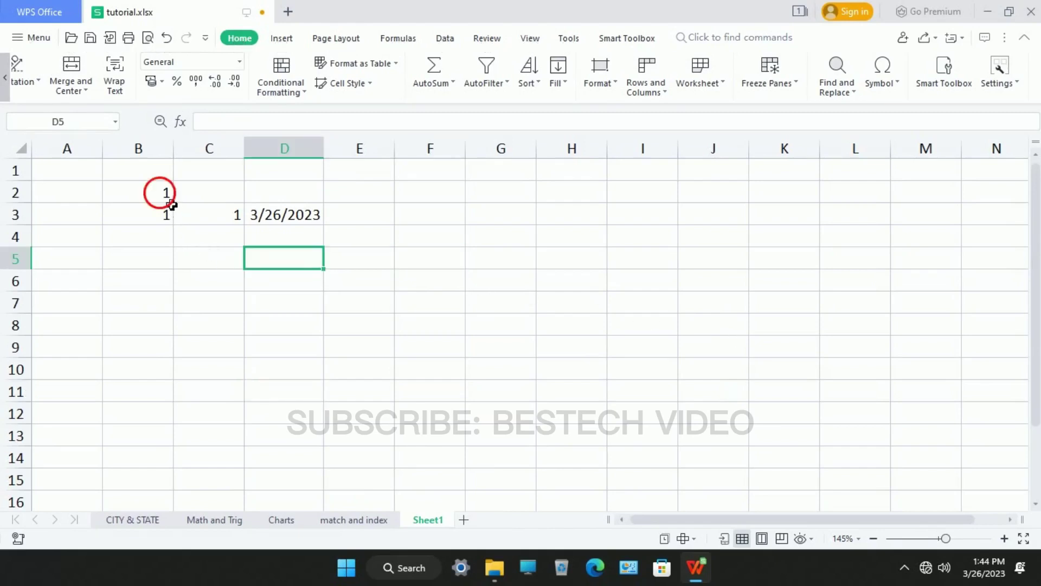
{"action": "mouse_move", "coordinate": [171, 205]}
{"action": "left_mouse_down"}
{"action": "mouse_move", "coordinate": [376, 202]}
{"action": "mouse_move", "coordinate": [499, 217]}
{"action": "left_mouse_up"}
{"action": "left_click", "coordinate": [455, 301]}
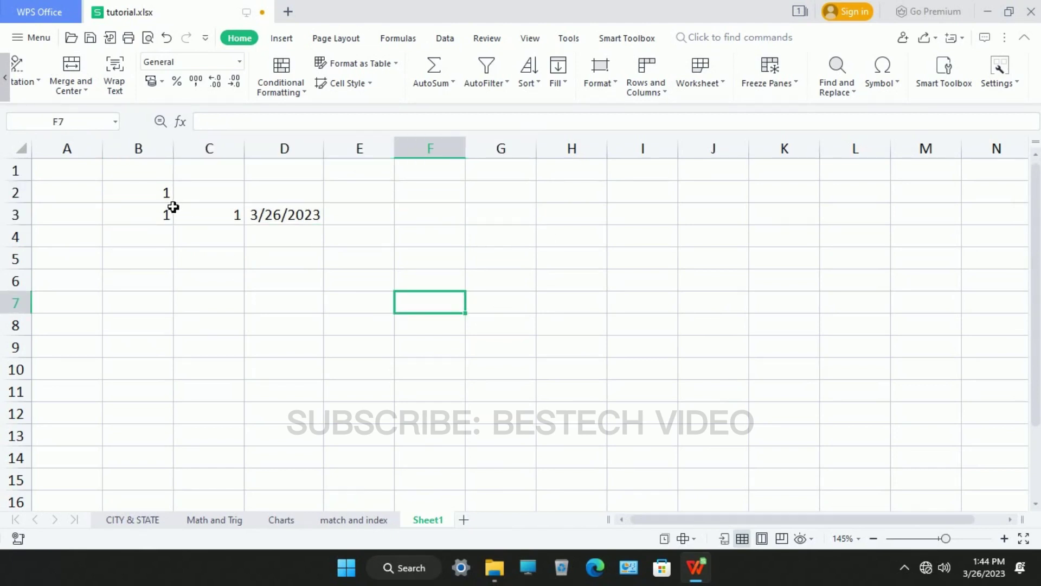
{"action": "left_click_drag", "start_coordinate": [173, 208], "coordinate": [188, 207]}
{"action": "left_click", "coordinate": [187, 238]}
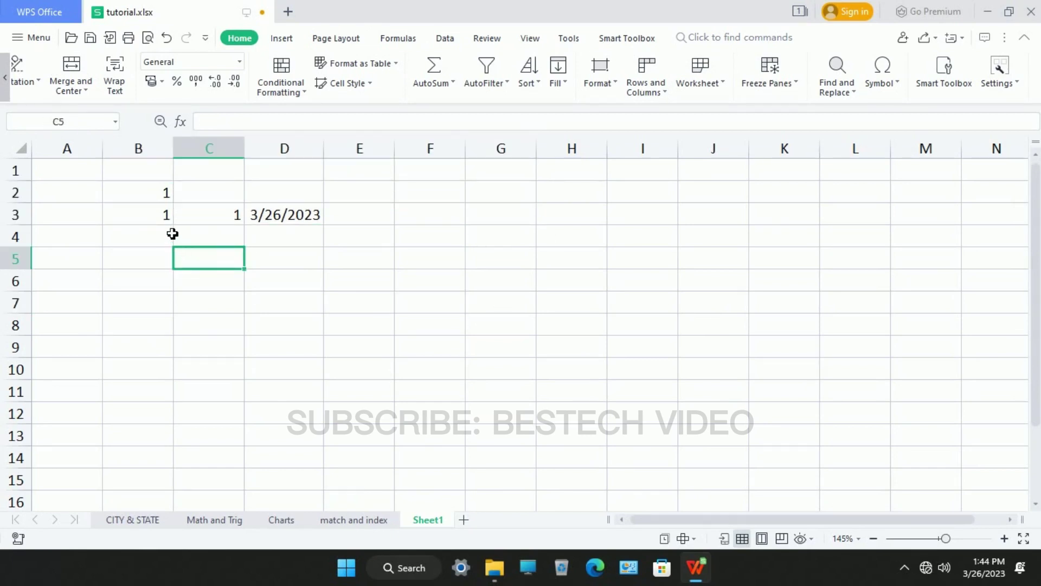
{"action": "left_click", "coordinate": [170, 243]}
{"action": "left_click", "coordinate": [171, 266]}
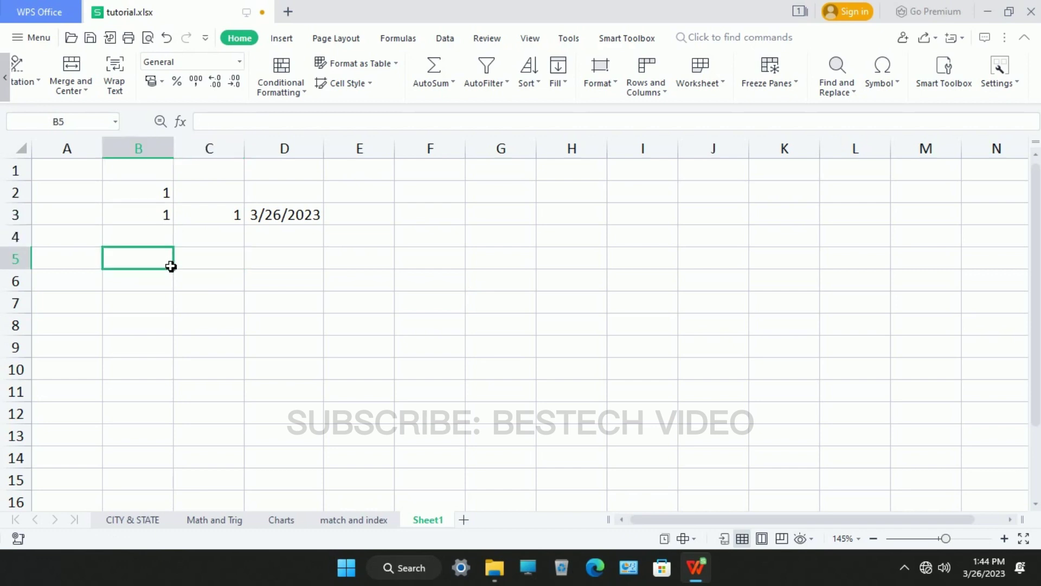
{"action": "left_click_drag", "start_coordinate": [176, 206], "coordinate": [446, 210]}
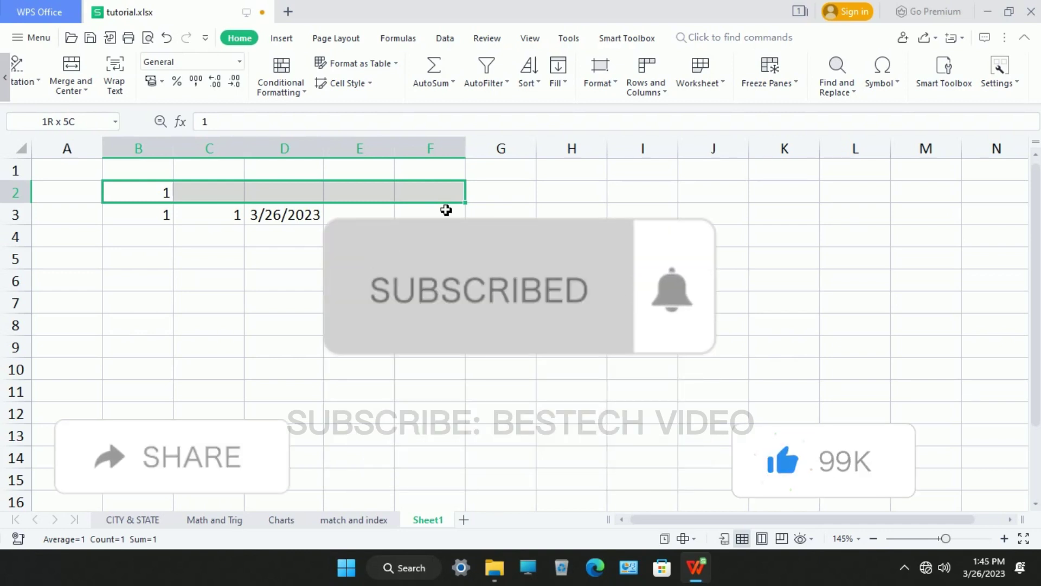
{"action": "left_click", "coordinate": [319, 281]}
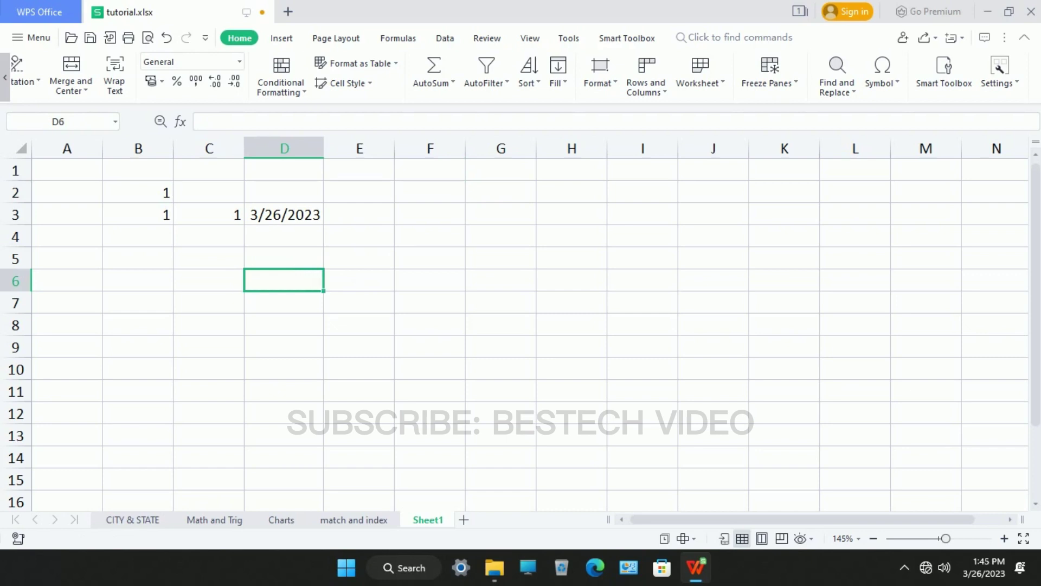
With B2 selected, open the Fill > Series dialog, reposition it, and cancel without filling
{"action": "left_click", "coordinate": [168, 200]}
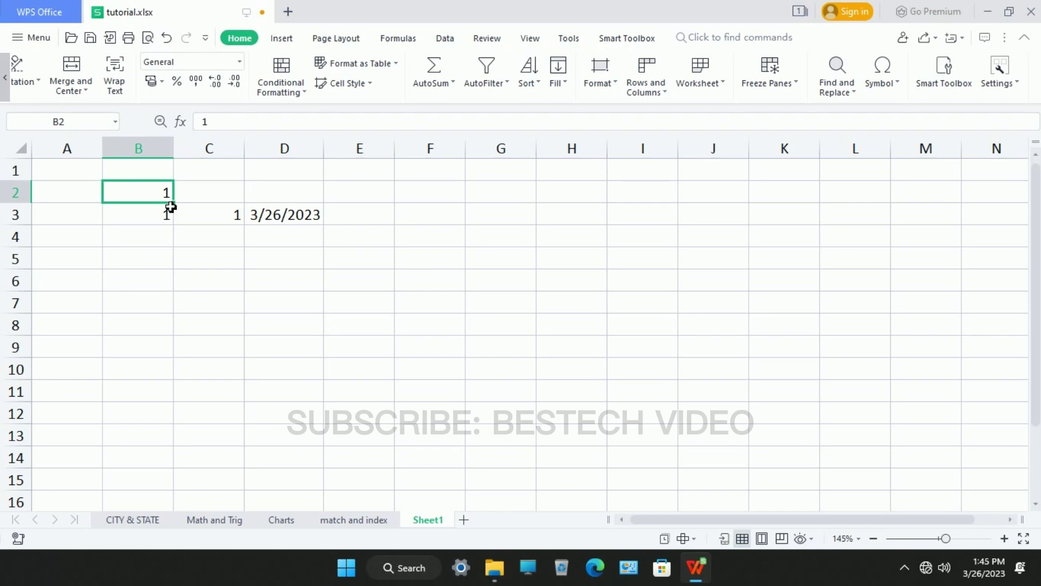
{"action": "left_click", "coordinate": [391, 253]}
{"action": "left_click", "coordinate": [164, 198]}
{"action": "left_click", "coordinate": [565, 77]}
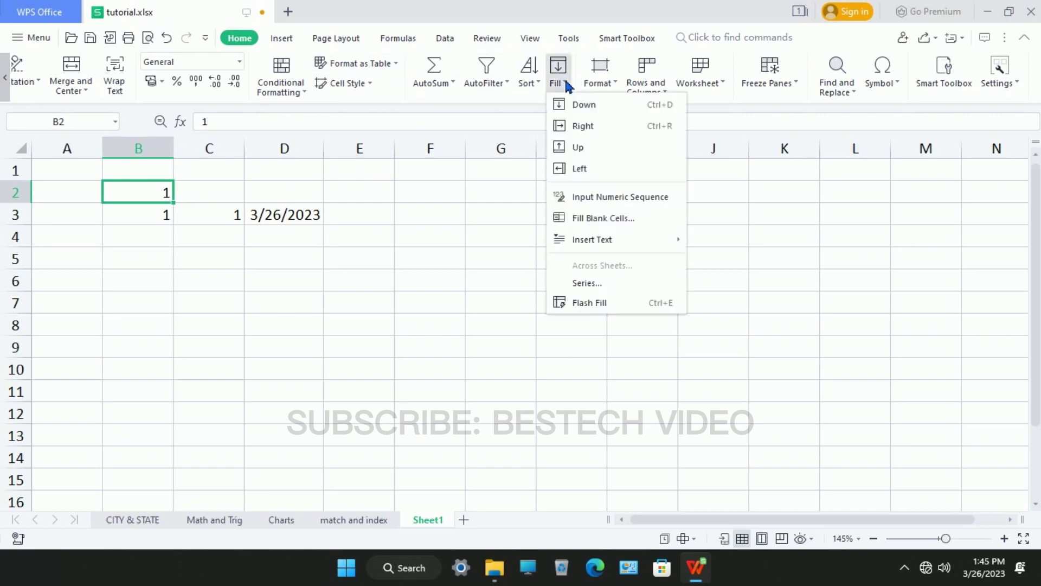
{"action": "left_click", "coordinate": [591, 283]}
{"action": "left_click_drag", "start_coordinate": [513, 208], "coordinate": [601, 167]}
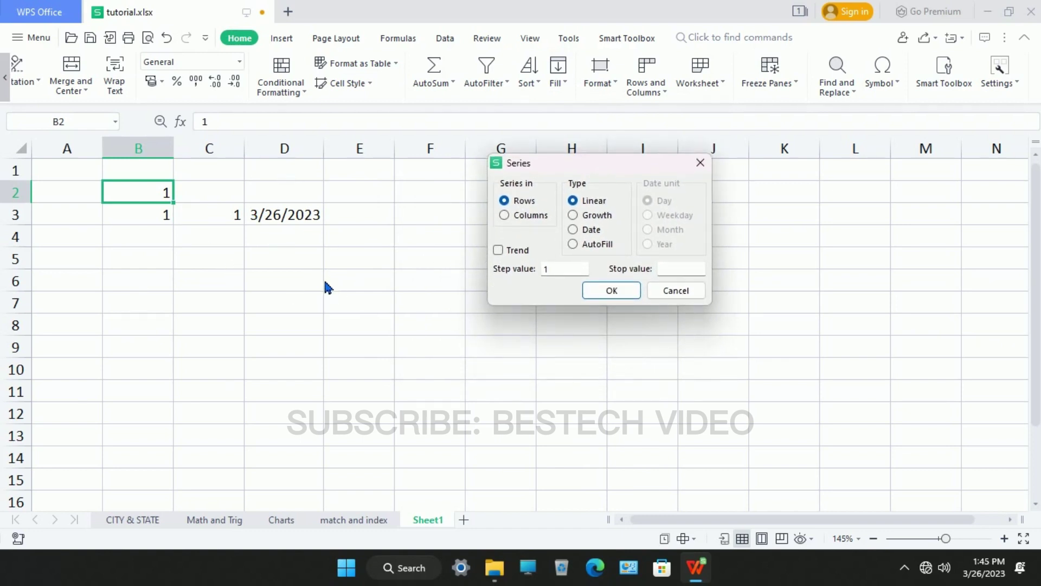
{"action": "left_click", "coordinate": [670, 290]}
{"action": "left_click", "coordinate": [217, 315]}
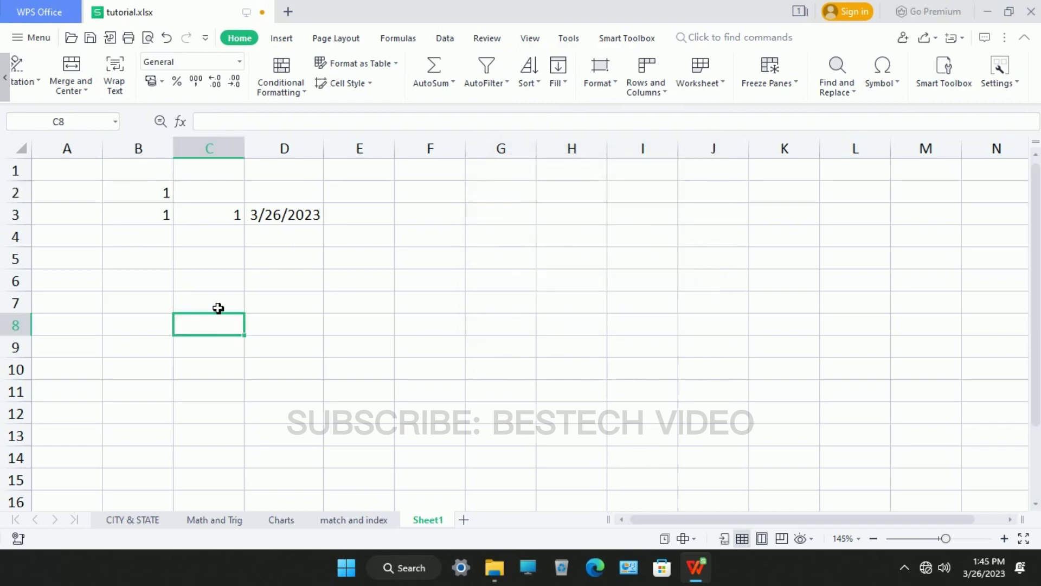
Fill B2:I2 with a linear row series 1 through 8, then select row 2
{"action": "left_click", "coordinate": [163, 196]}
{"action": "left_click_drag", "start_coordinate": [197, 206], "coordinate": [627, 197]}
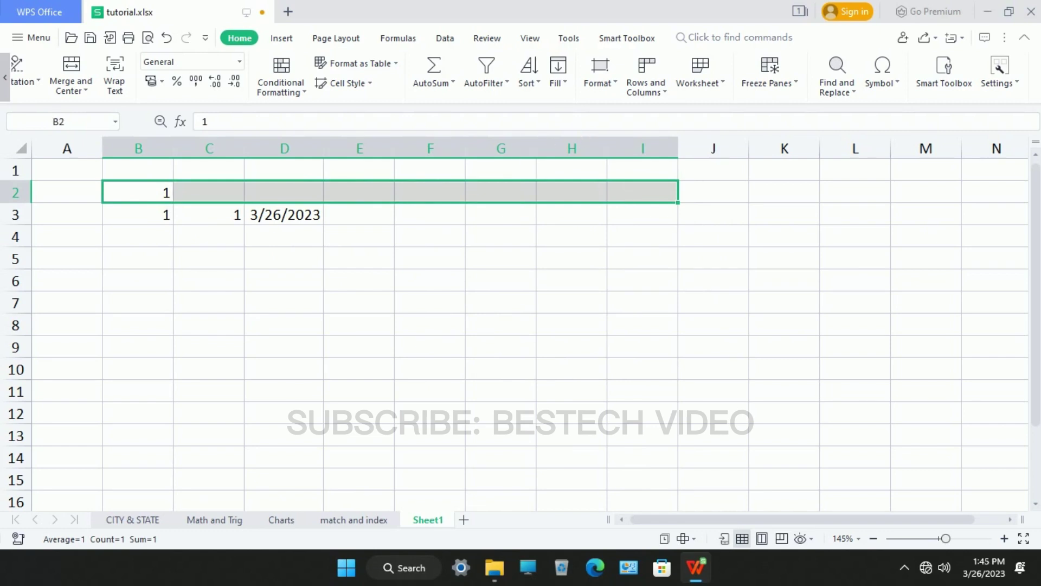
{"action": "left_click", "coordinate": [566, 85]}
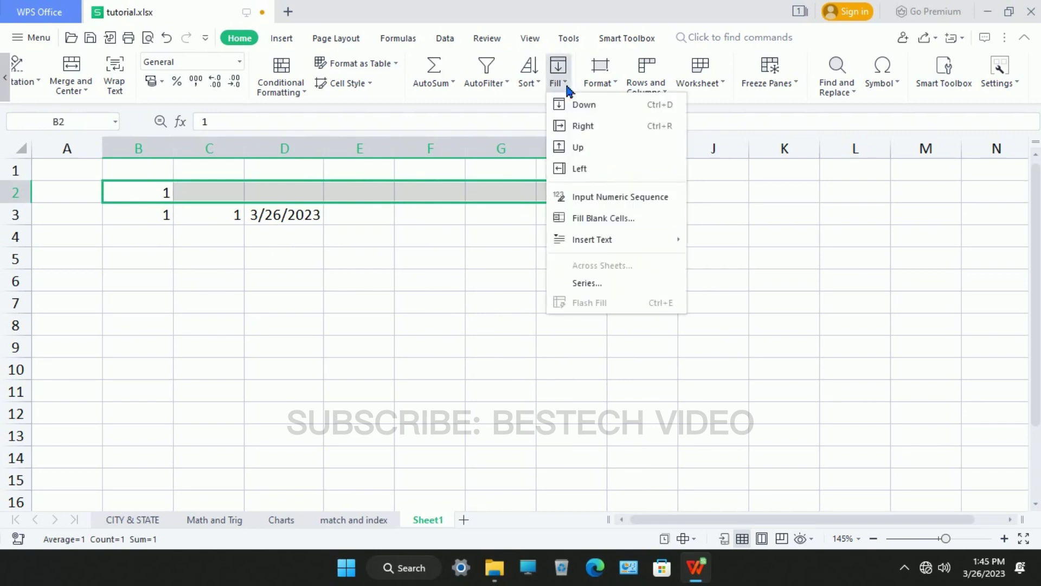
{"action": "left_click", "coordinate": [586, 281]}
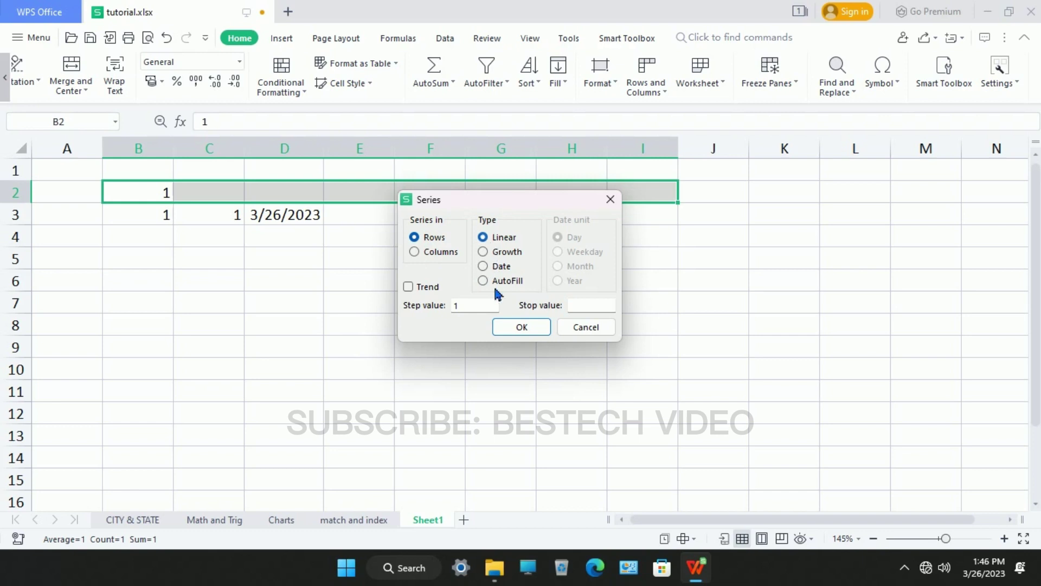
{"action": "left_click", "coordinate": [522, 326]}
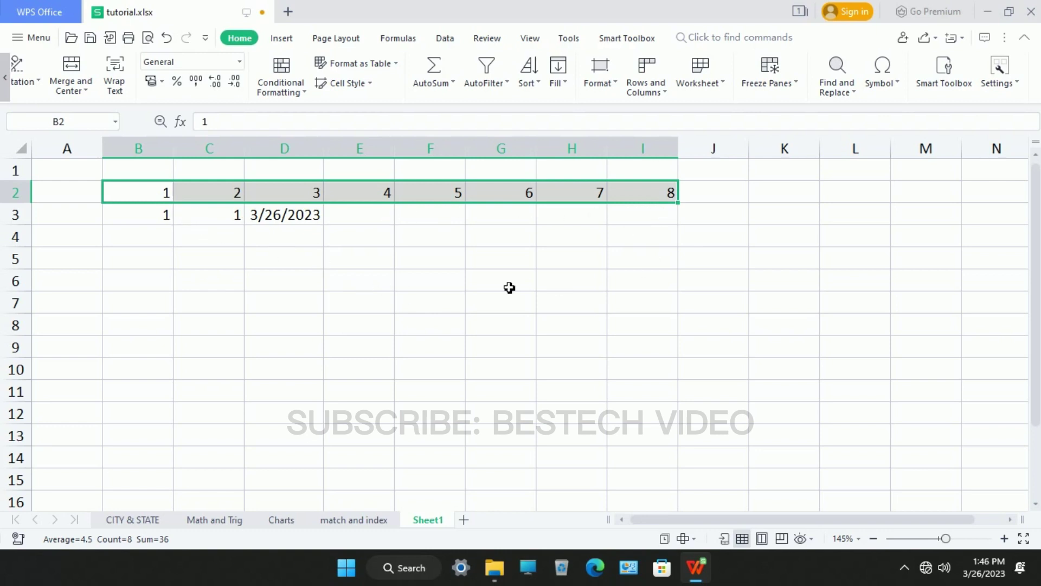
{"action": "left_click", "coordinate": [233, 327]}
{"action": "left_click", "coordinate": [30, 200]}
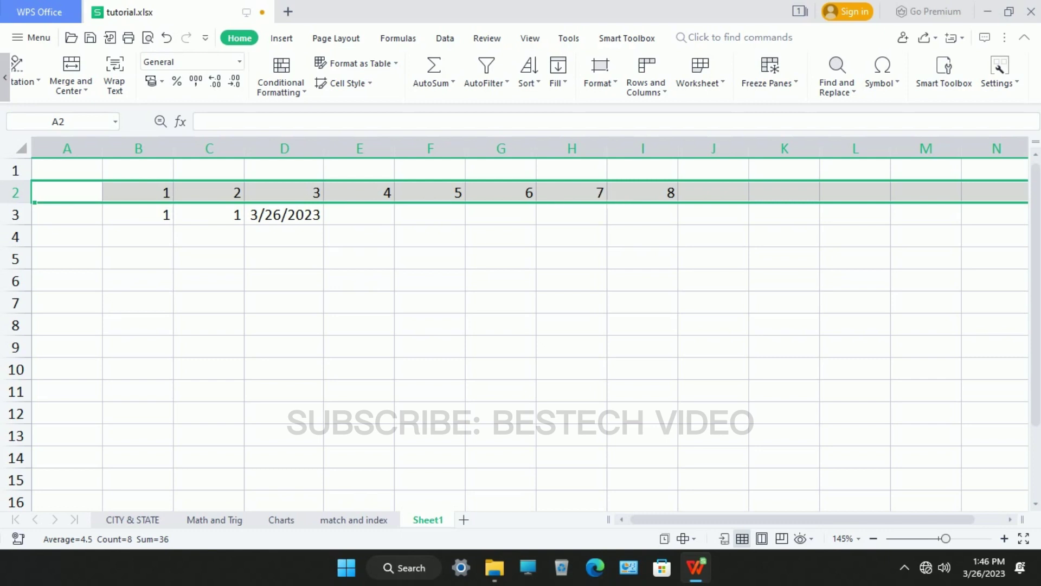
{"action": "left_click", "coordinate": [382, 265]}
{"action": "left_click", "coordinate": [166, 221]}
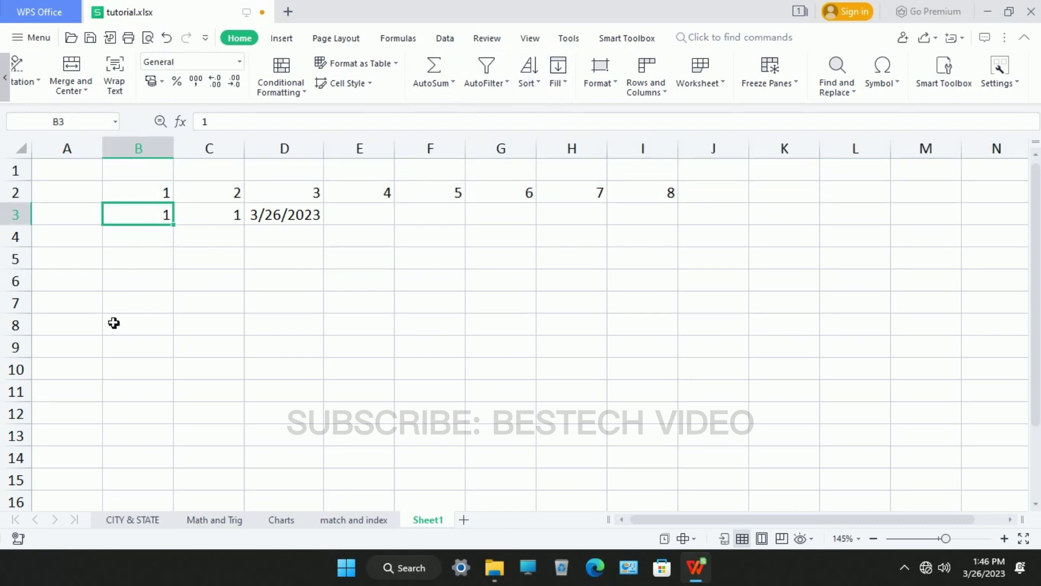
{"action": "left_click_drag", "start_coordinate": [171, 226], "coordinate": [170, 422]}
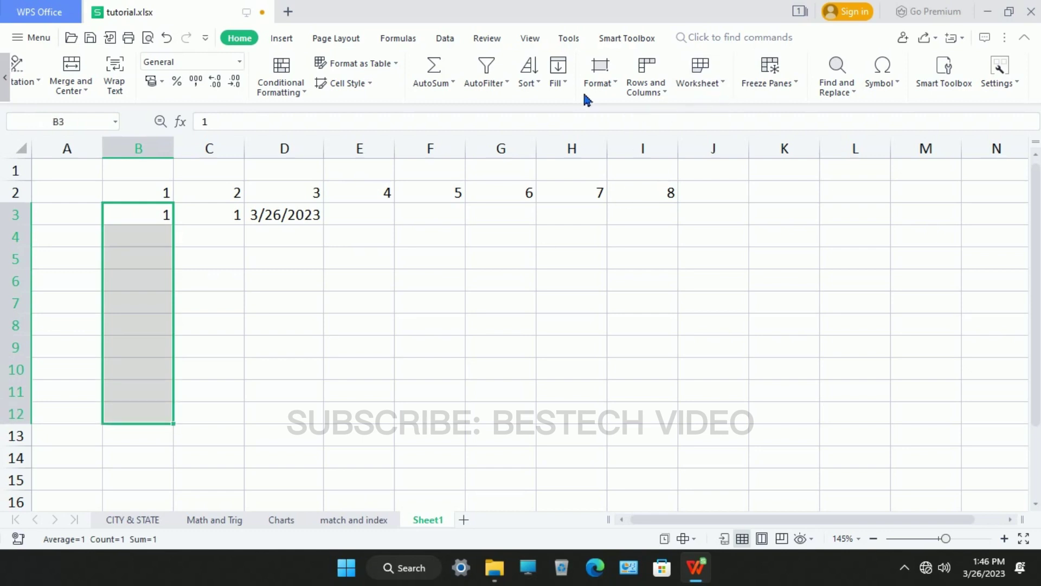
{"action": "left_click", "coordinate": [567, 79]}
{"action": "left_click", "coordinate": [586, 283]}
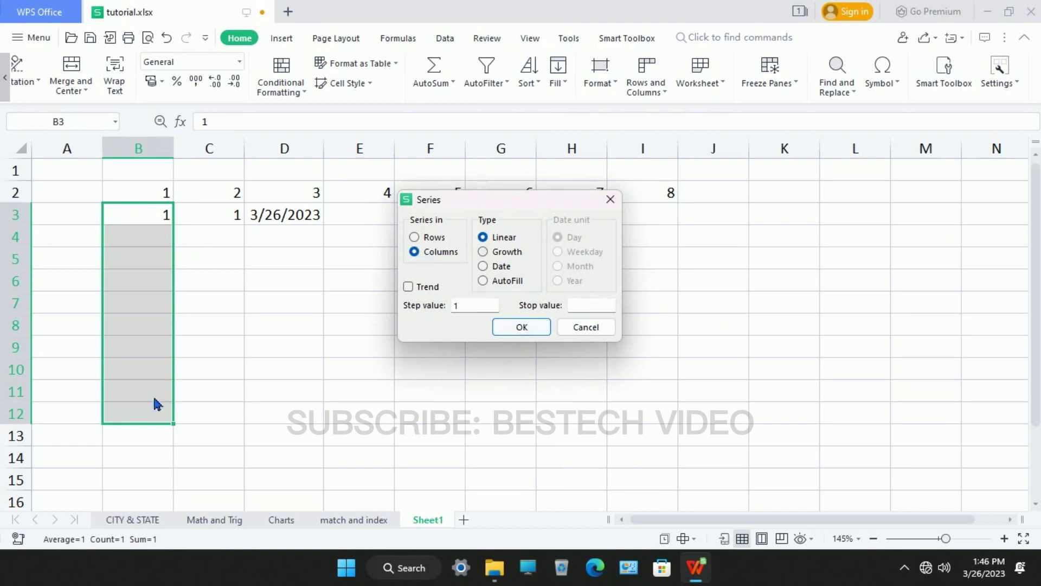
{"action": "left_click", "coordinate": [522, 328]}
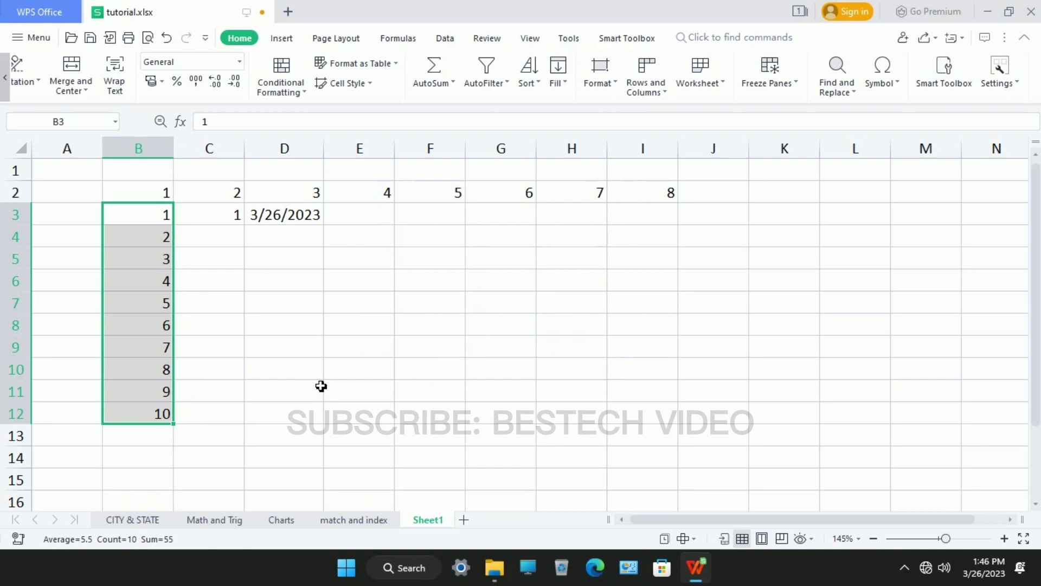
{"action": "key", "text": "ctrl+z"}
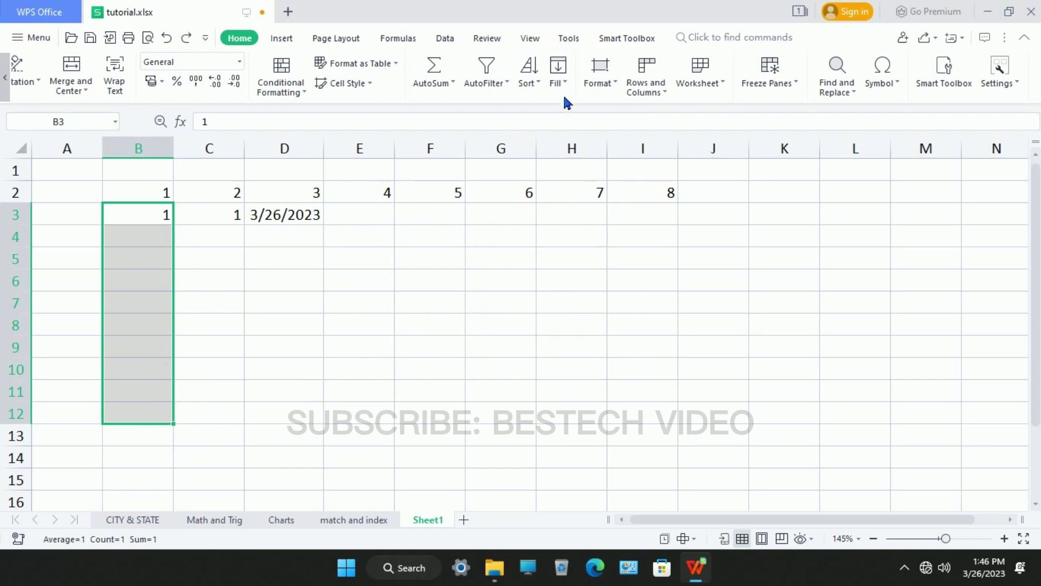
{"action": "left_click", "coordinate": [568, 85]}
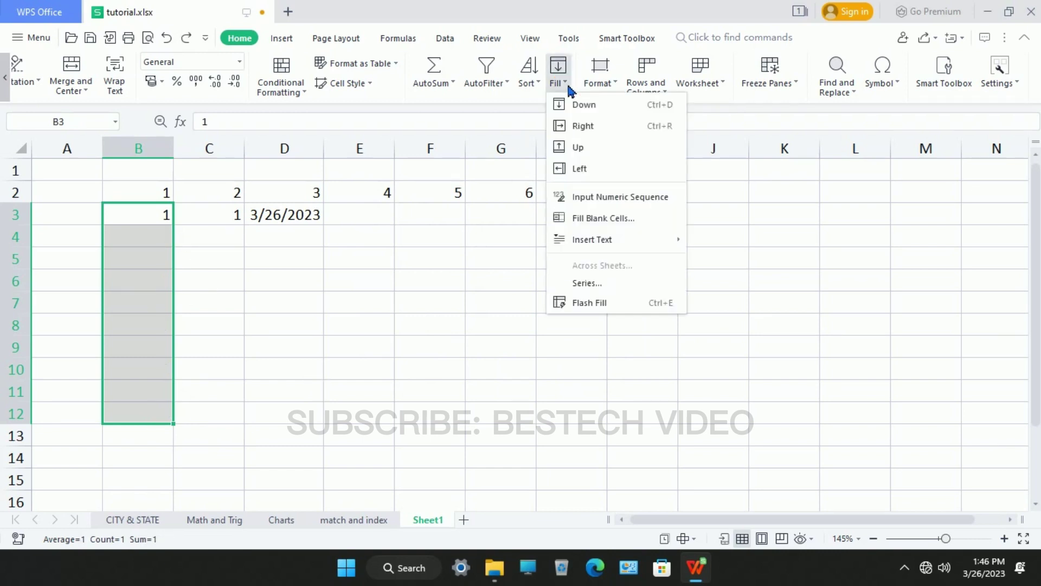
{"action": "left_click", "coordinate": [585, 284]}
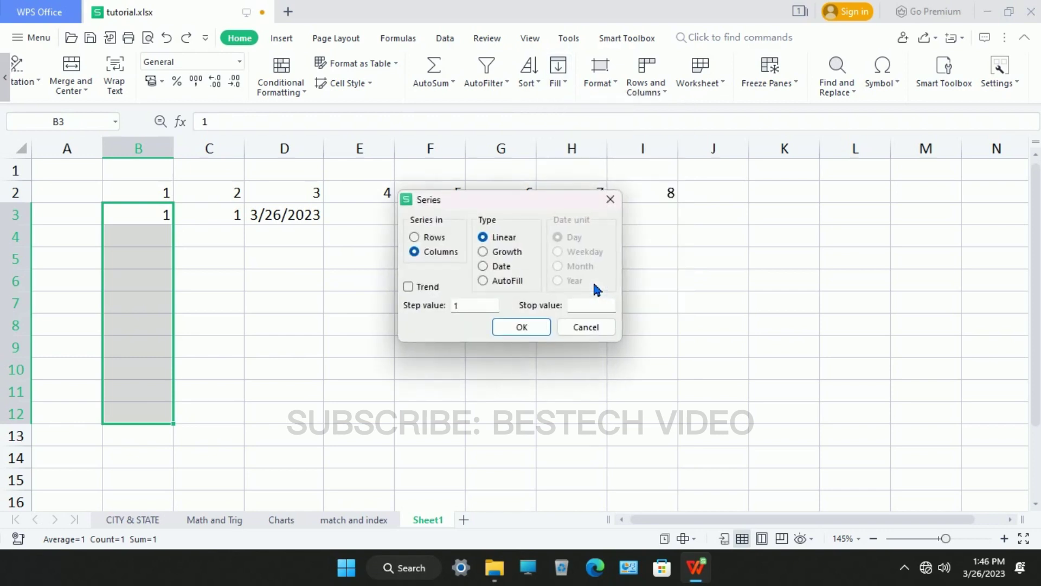
{"action": "left_click", "coordinate": [488, 279]}
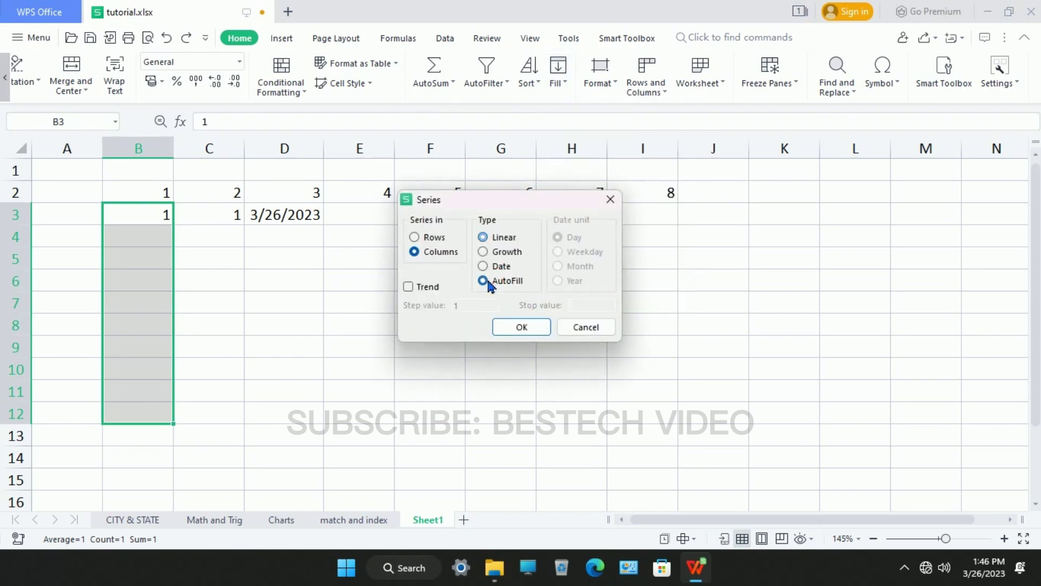
{"action": "left_click", "coordinate": [520, 328]}
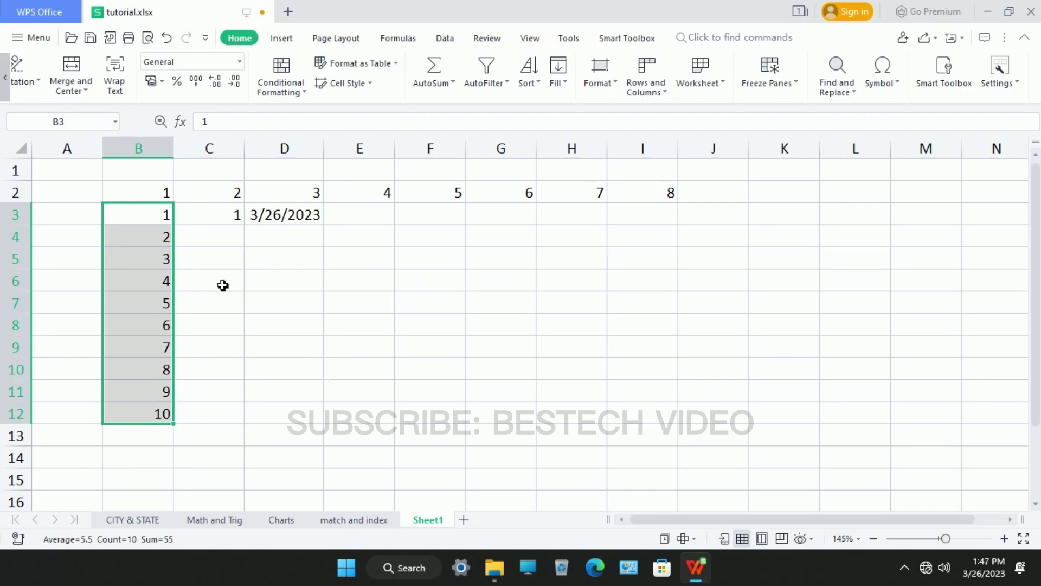
{"action": "key", "text": "ctrl+z"}
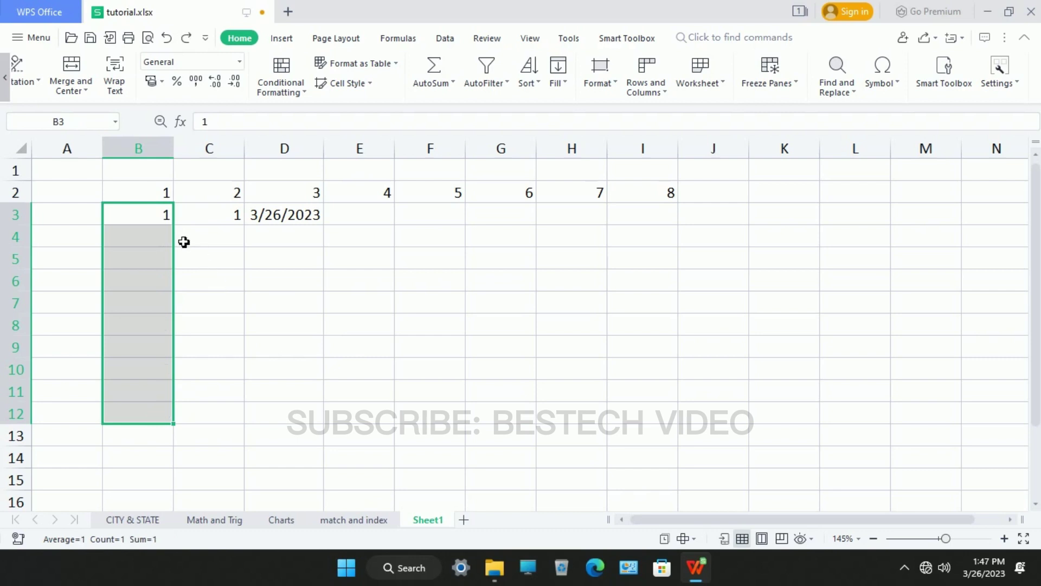
Apply a Growth series to column B, then select the repeated 1s in B4:B12
{"action": "left_click", "coordinate": [565, 83]}
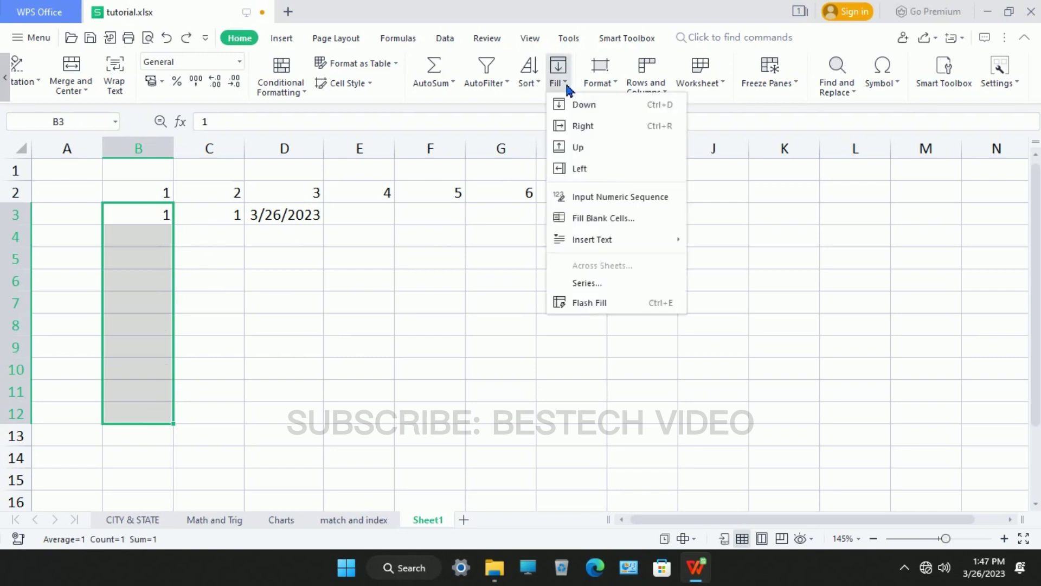
{"action": "left_click", "coordinate": [603, 283]}
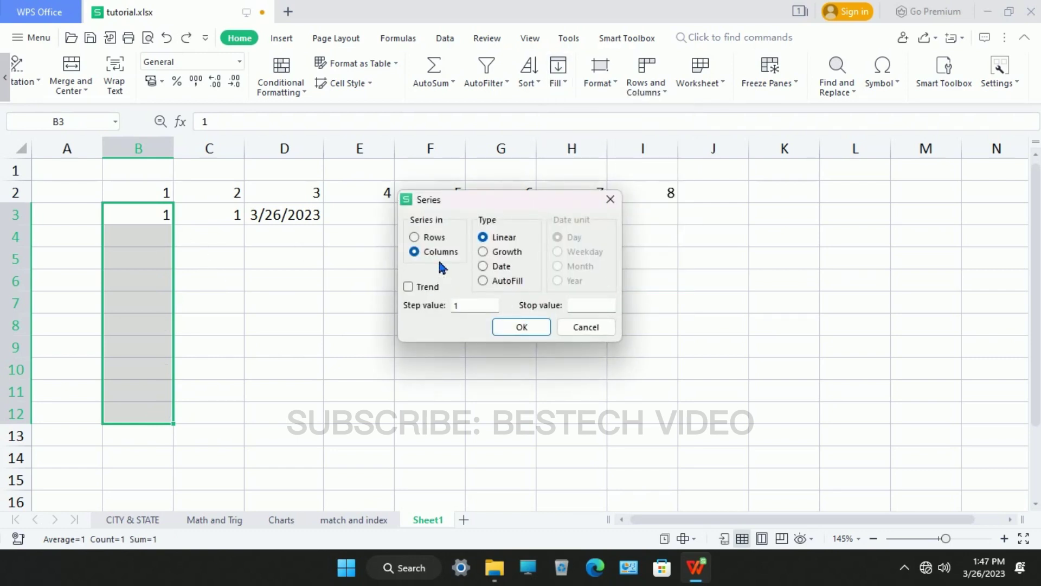
{"action": "left_click", "coordinate": [507, 254]}
{"action": "left_click", "coordinate": [522, 328]}
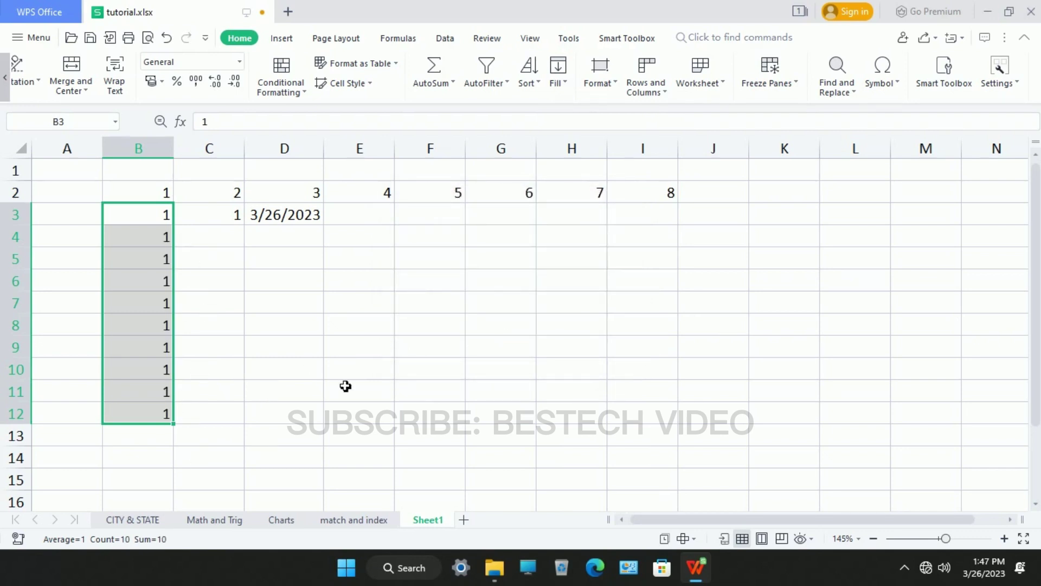
{"action": "left_click", "coordinate": [242, 328]}
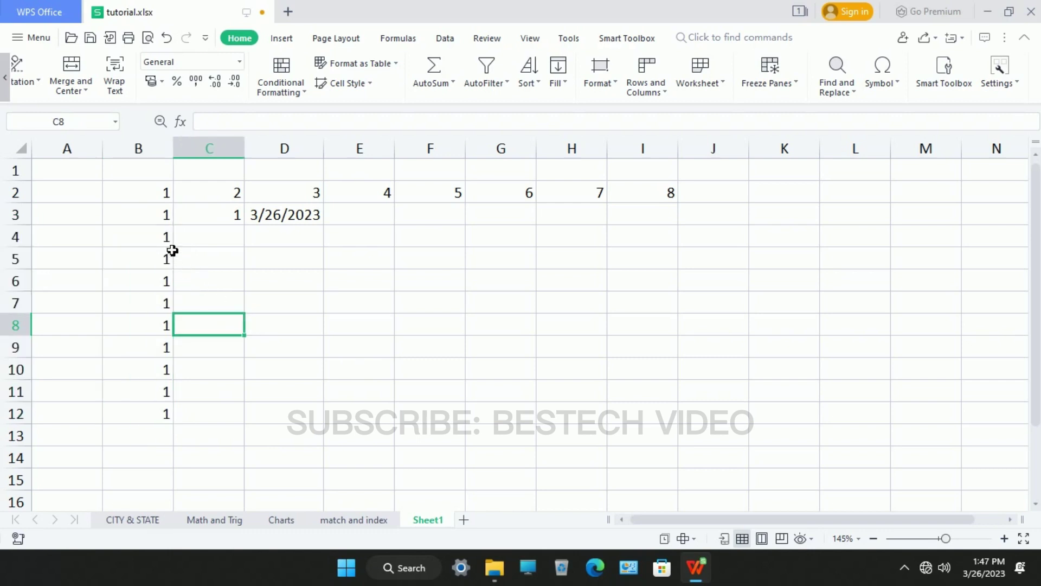
{"action": "left_click_drag", "start_coordinate": [170, 248], "coordinate": [167, 416]}
{"action": "key", "text": "Delete"}
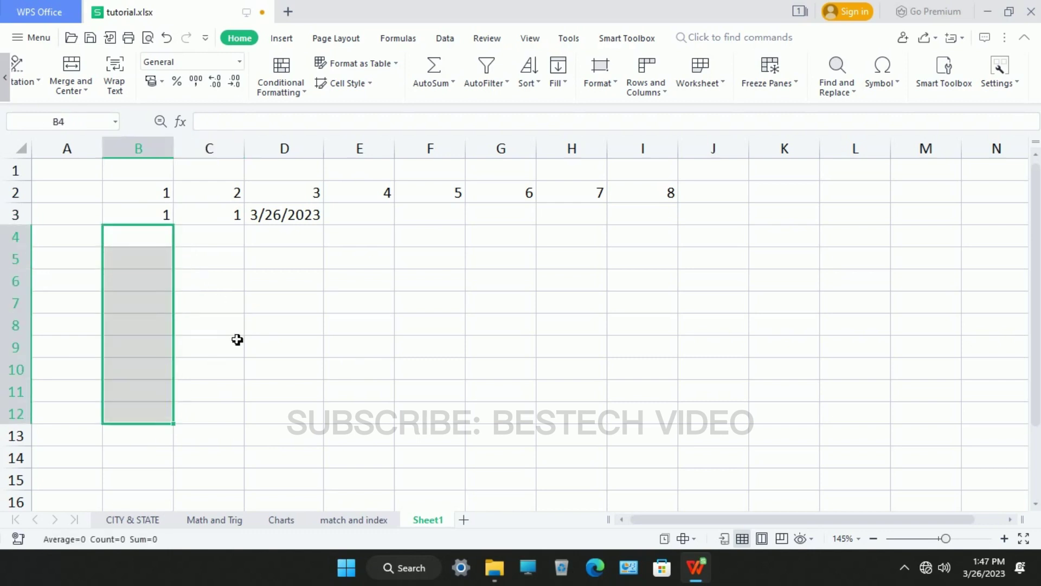
{"action": "left_click", "coordinate": [225, 284]}
{"action": "left_click_drag", "start_coordinate": [169, 218], "coordinate": [174, 416]}
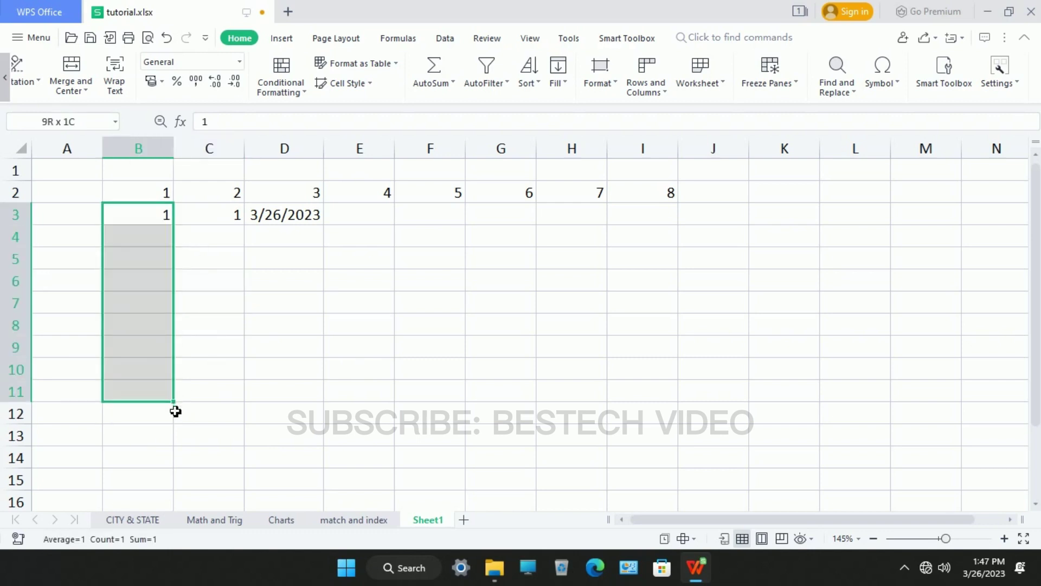
{"action": "left_click", "coordinate": [559, 85]}
{"action": "left_click", "coordinate": [597, 287]}
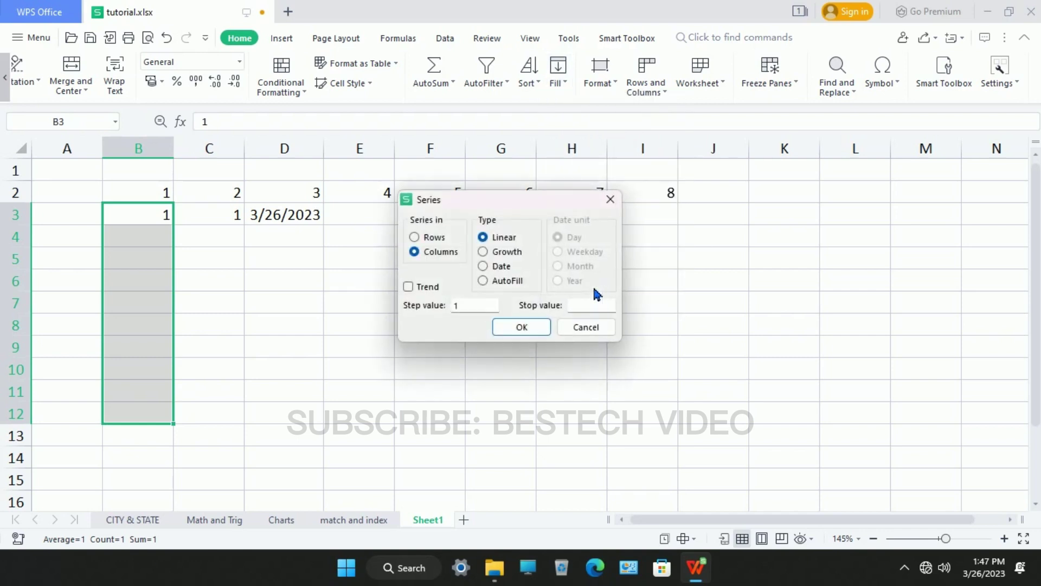
{"action": "left_click", "coordinate": [483, 250]}
{"action": "double_click", "coordinate": [462, 312]}
{"action": "type", "text": "2"}
{"action": "left_click", "coordinate": [522, 327]}
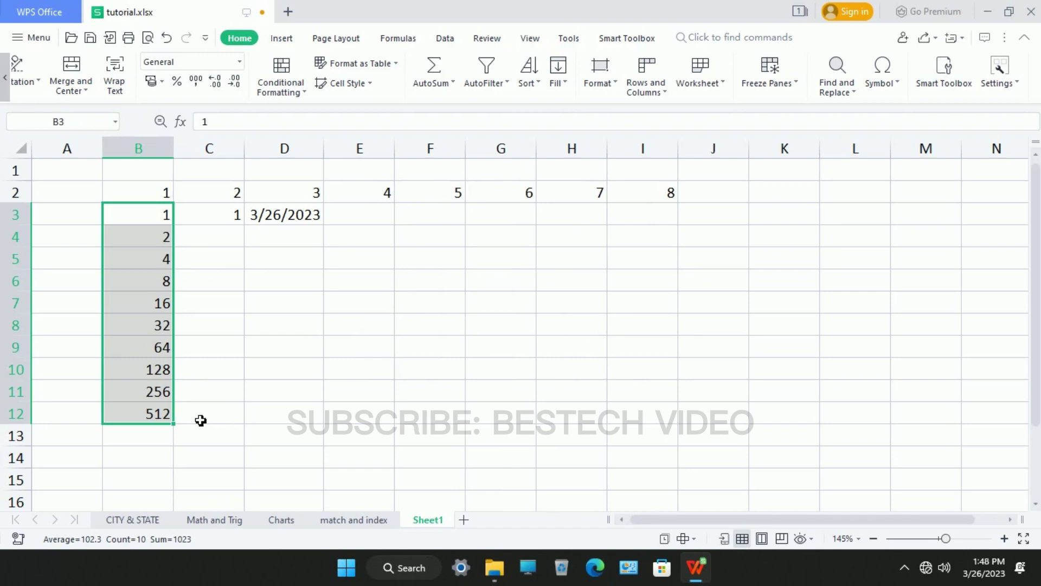
{"action": "key", "text": "ctrl+z"}
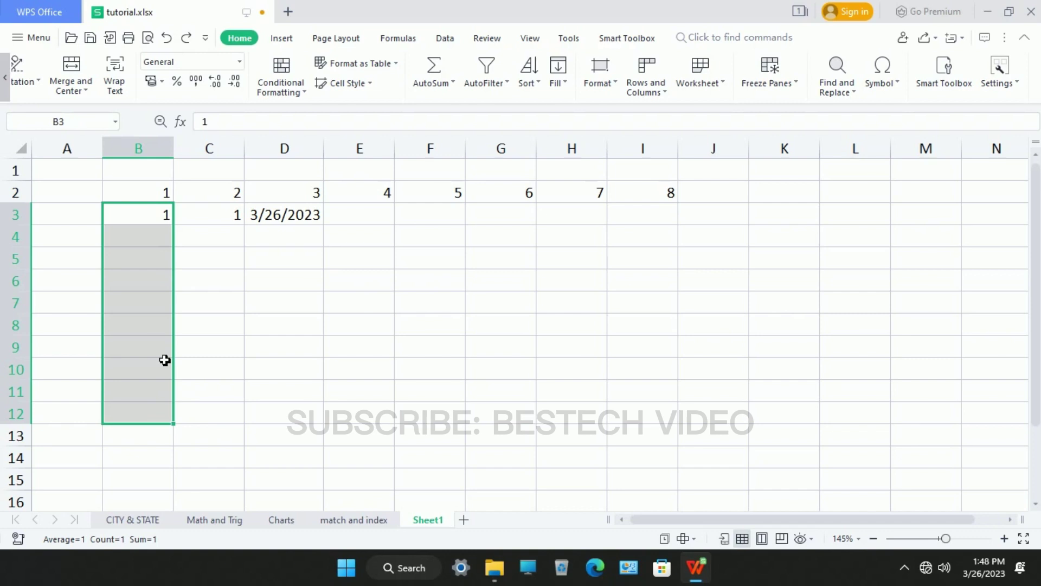
{"action": "left_click", "coordinate": [302, 223]}
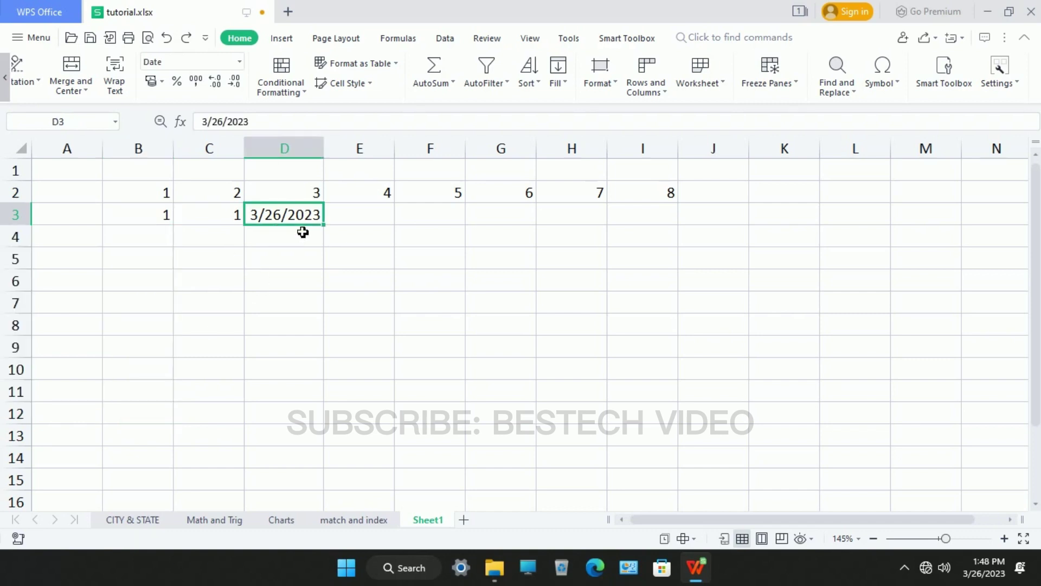
{"action": "left_click", "coordinate": [563, 78]}
{"action": "left_click", "coordinate": [591, 282]}
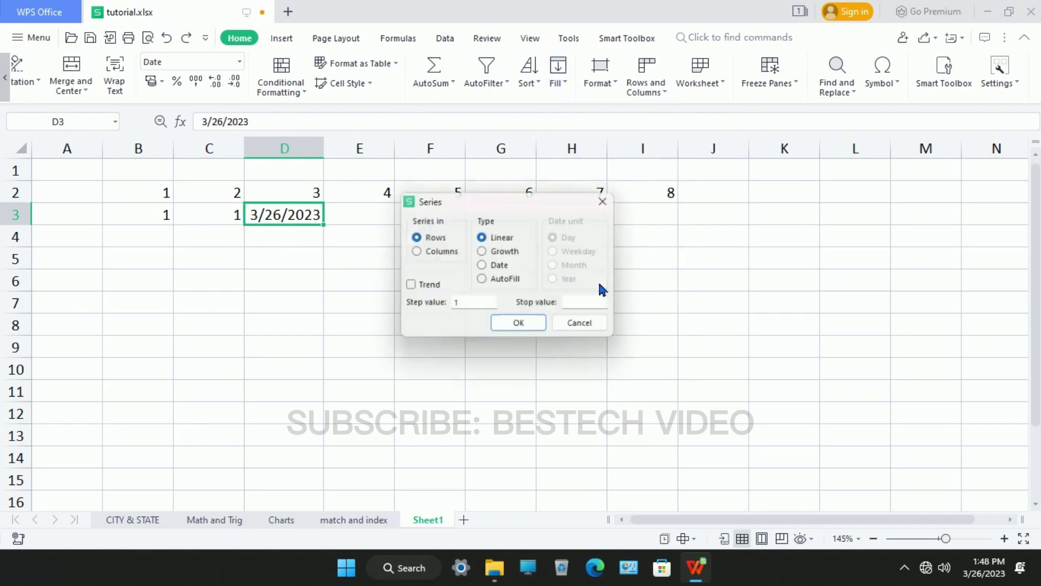
{"action": "left_click", "coordinate": [485, 265]}
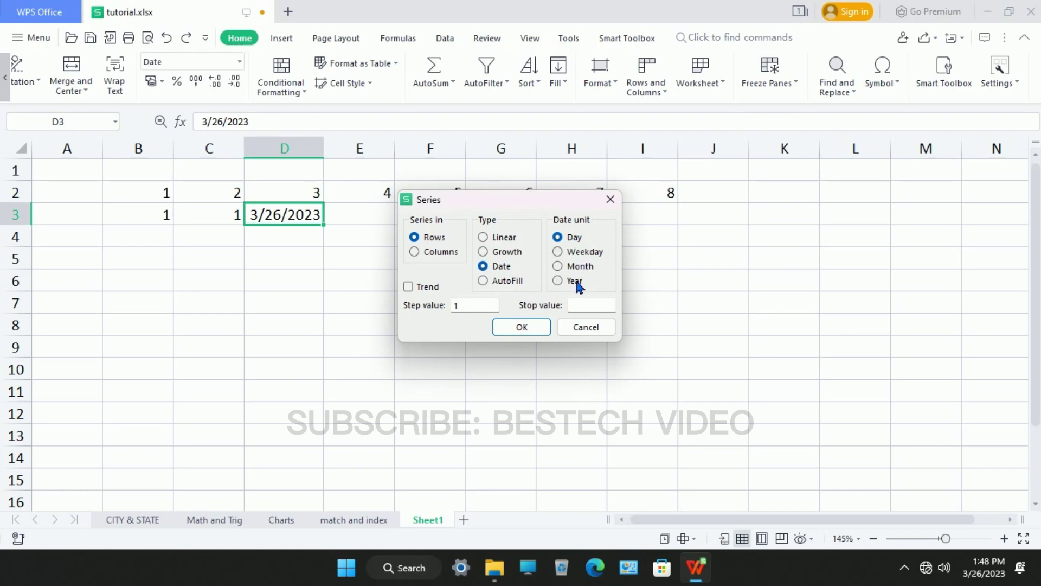
{"action": "left_click", "coordinate": [586, 328]}
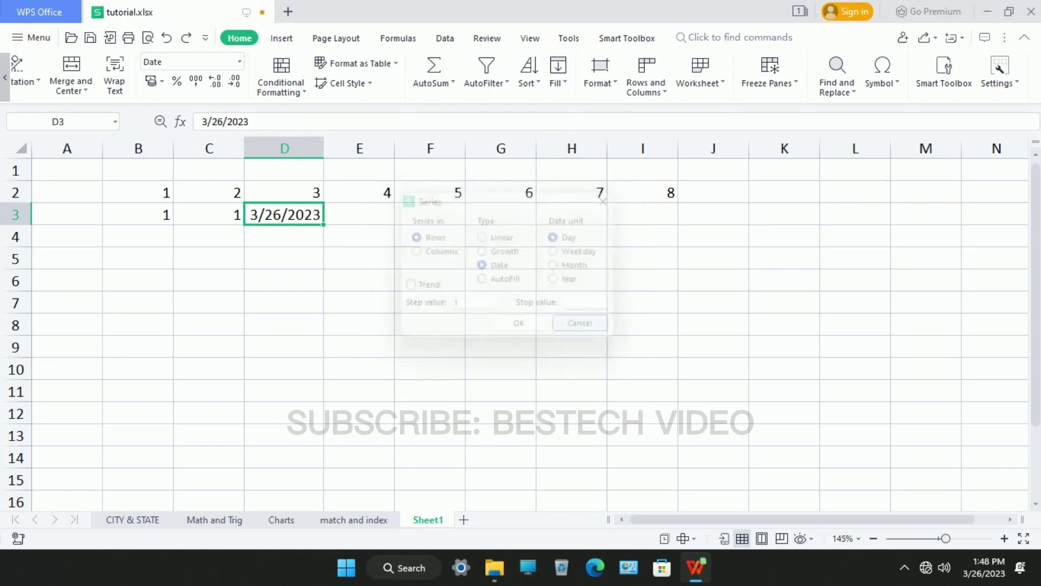
{"action": "left_click", "coordinate": [337, 269]}
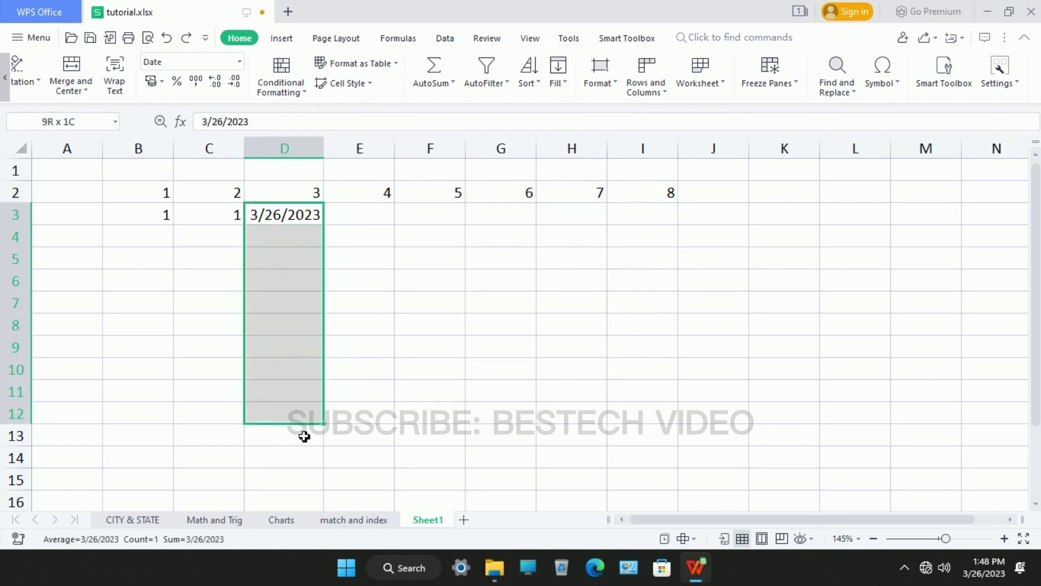
{"action": "left_click_drag", "start_coordinate": [287, 214], "coordinate": [302, 434]}
{"action": "left_click", "coordinate": [564, 82]}
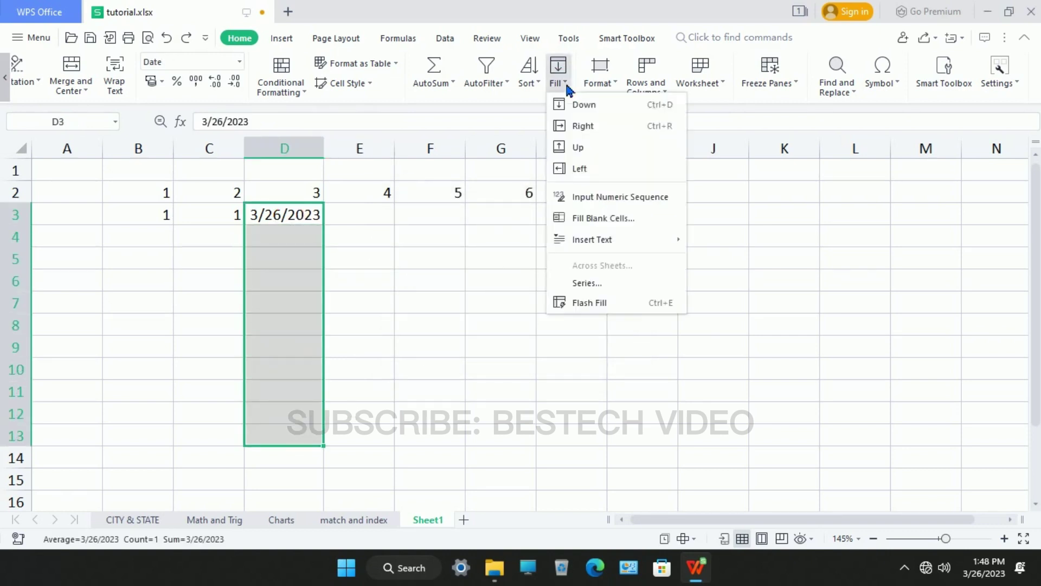
{"action": "left_click", "coordinate": [596, 283]}
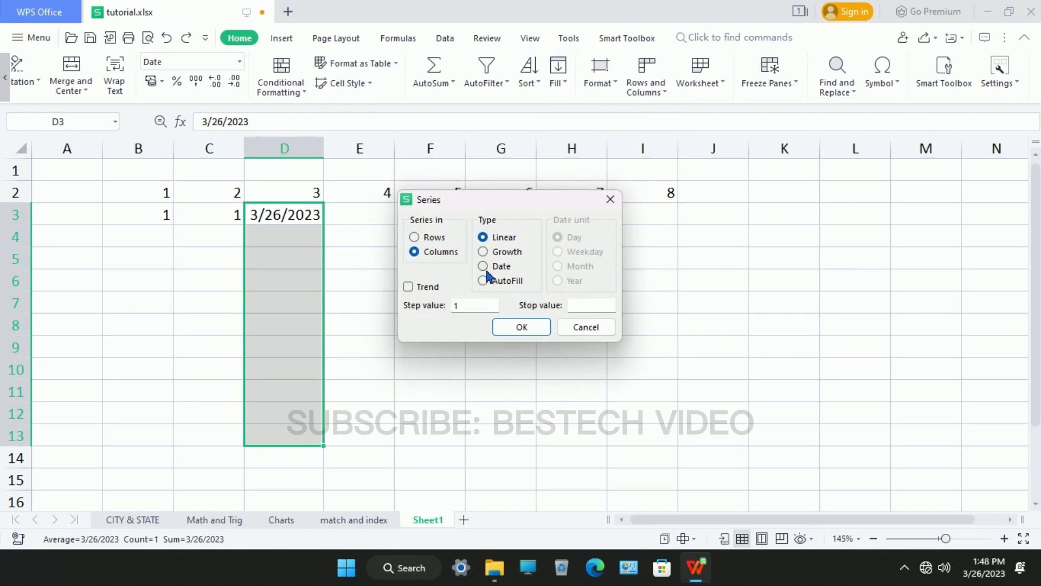
{"action": "left_click", "coordinate": [483, 267]}
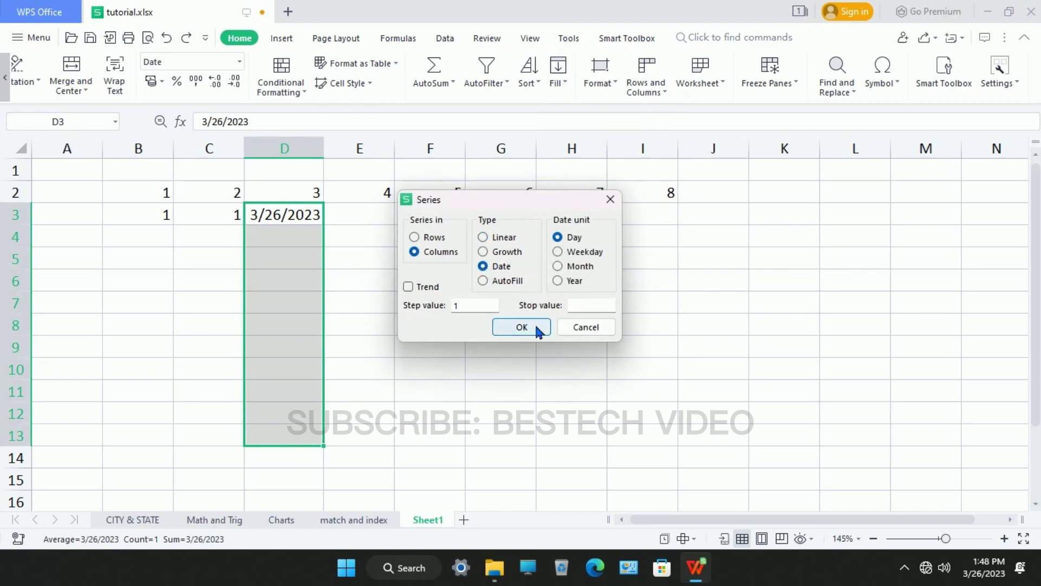
{"action": "left_click", "coordinate": [534, 328]}
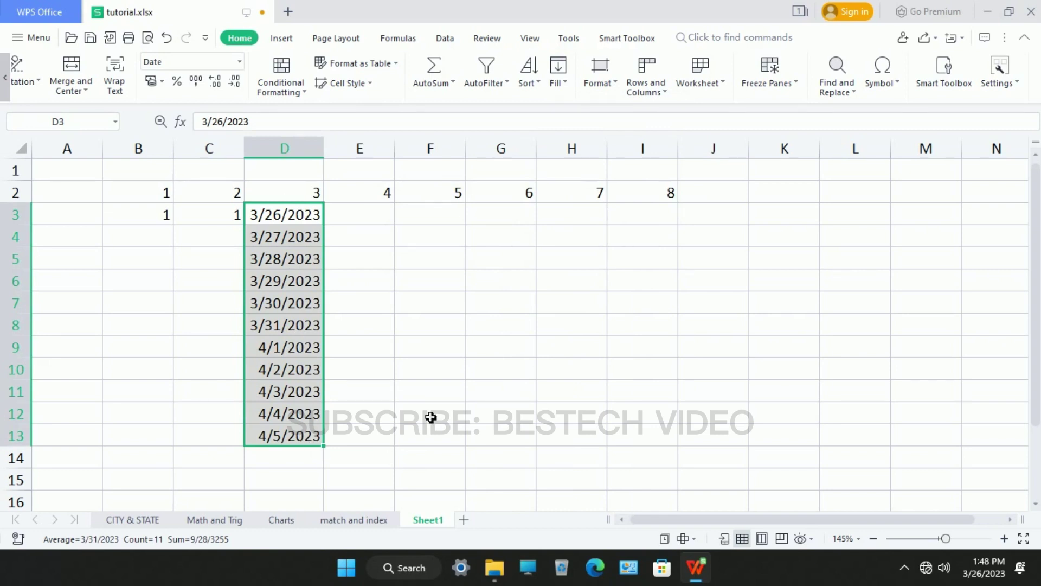
{"action": "key", "text": "ctrl+z"}
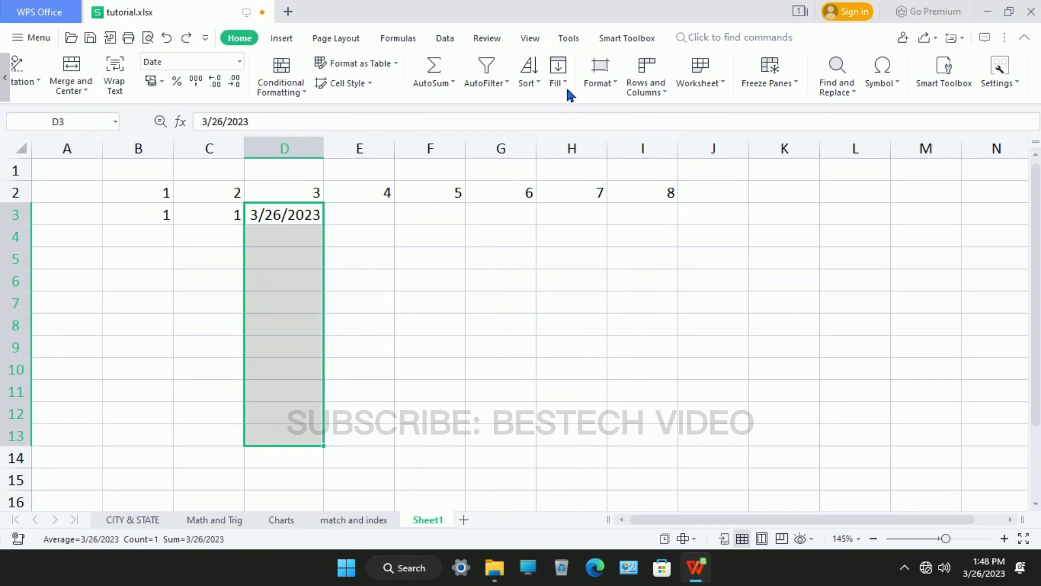
{"action": "left_click", "coordinate": [568, 91]}
{"action": "left_click", "coordinate": [602, 279]}
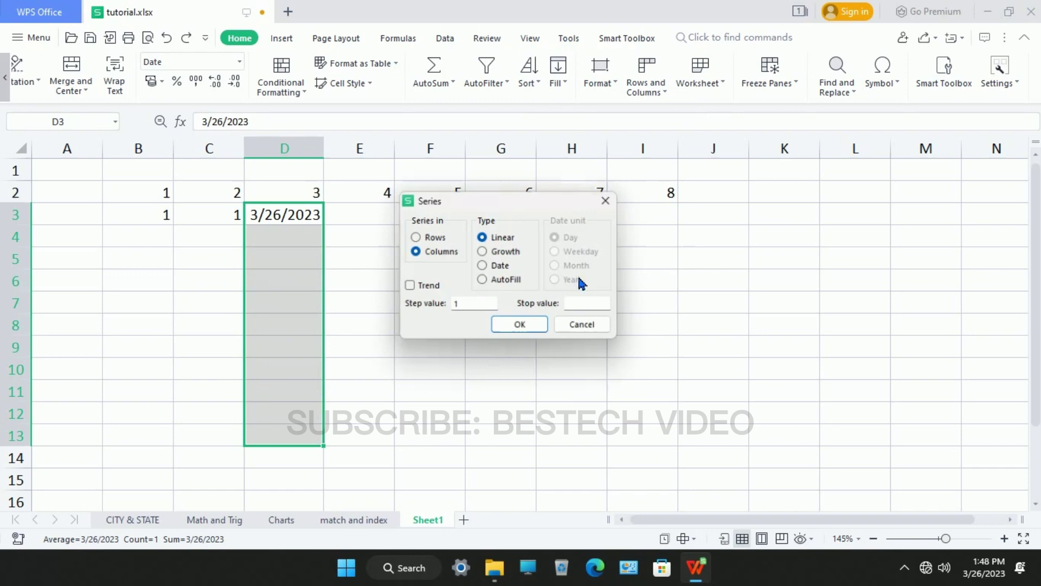
{"action": "left_click", "coordinate": [484, 281]}
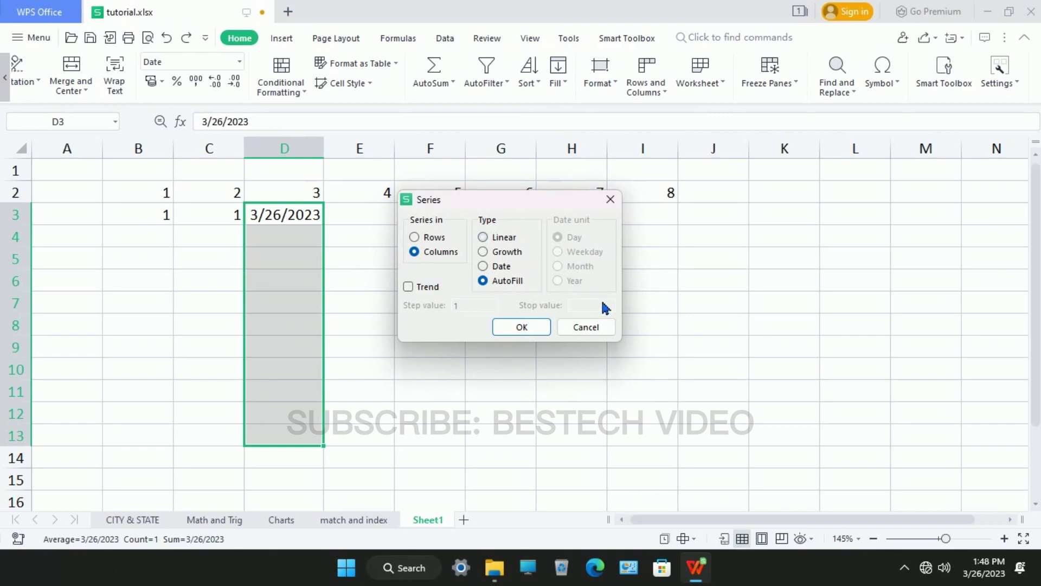
{"action": "left_click", "coordinate": [532, 328]}
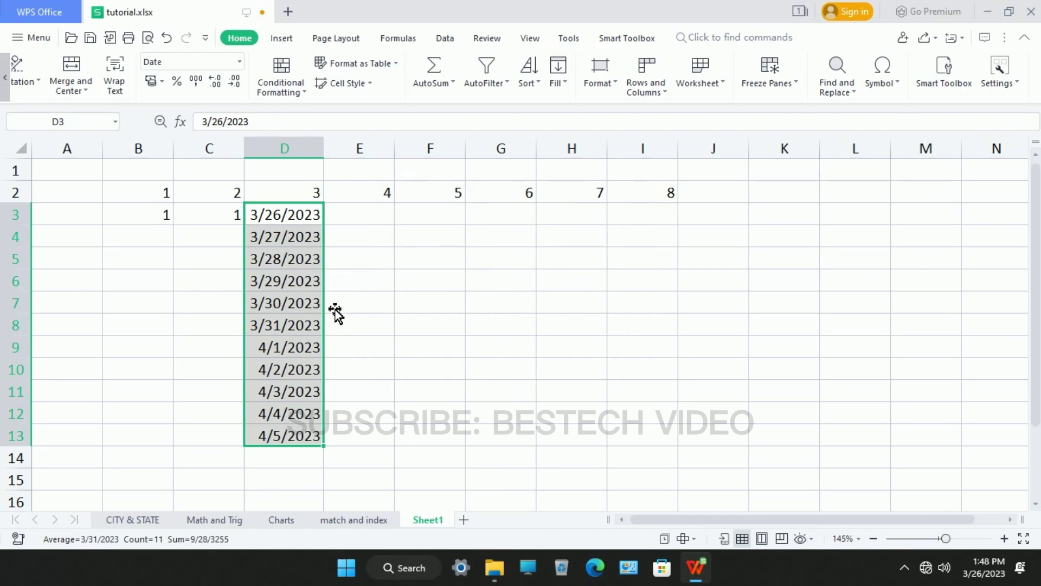
{"action": "key", "text": "ctrl+z"}
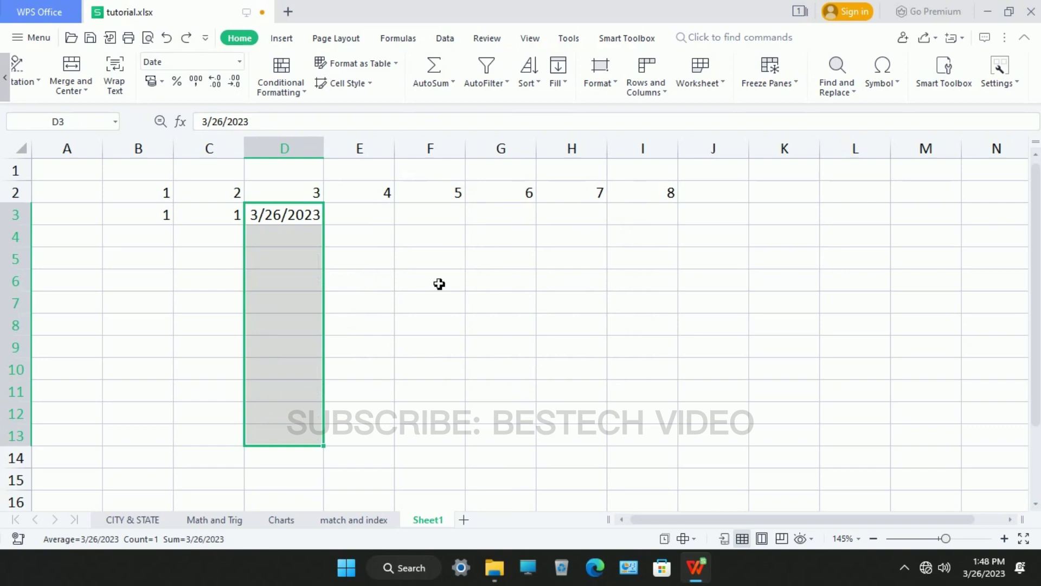
{"action": "left_click", "coordinate": [559, 82]}
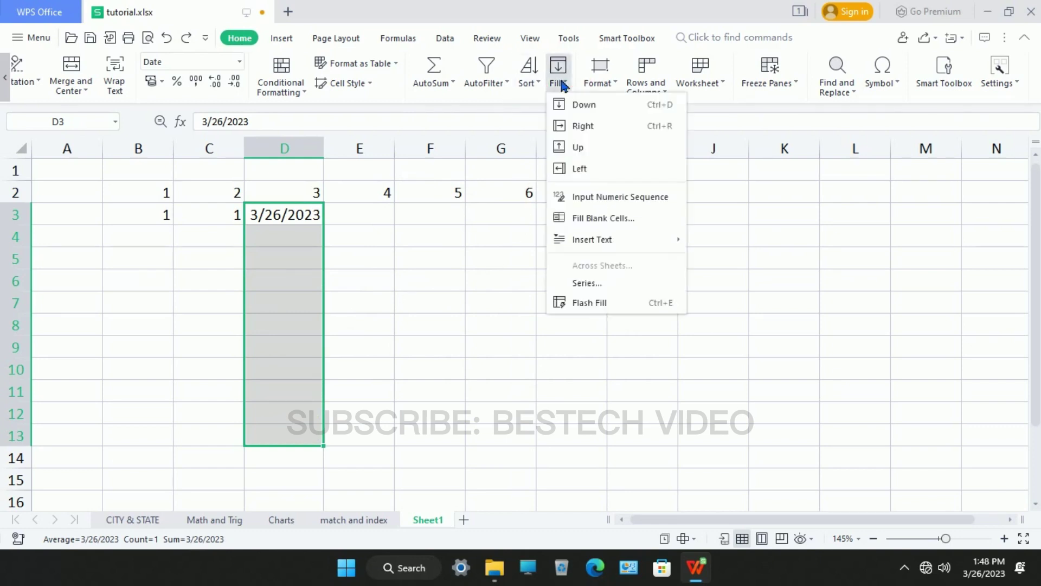
{"action": "left_click", "coordinate": [593, 283]}
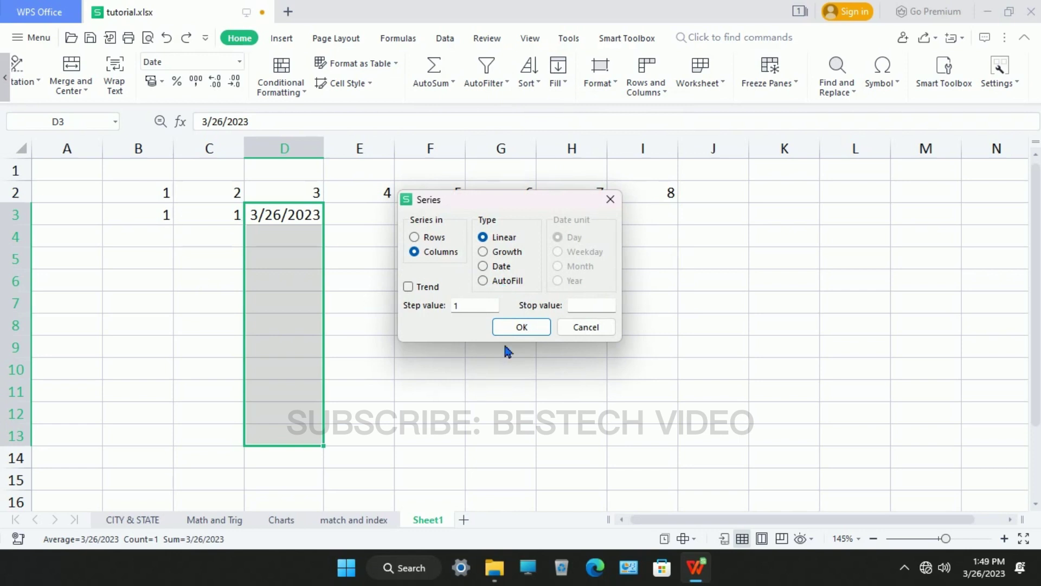
{"action": "left_click", "coordinate": [585, 327]}
{"action": "left_click", "coordinate": [88, 176]}
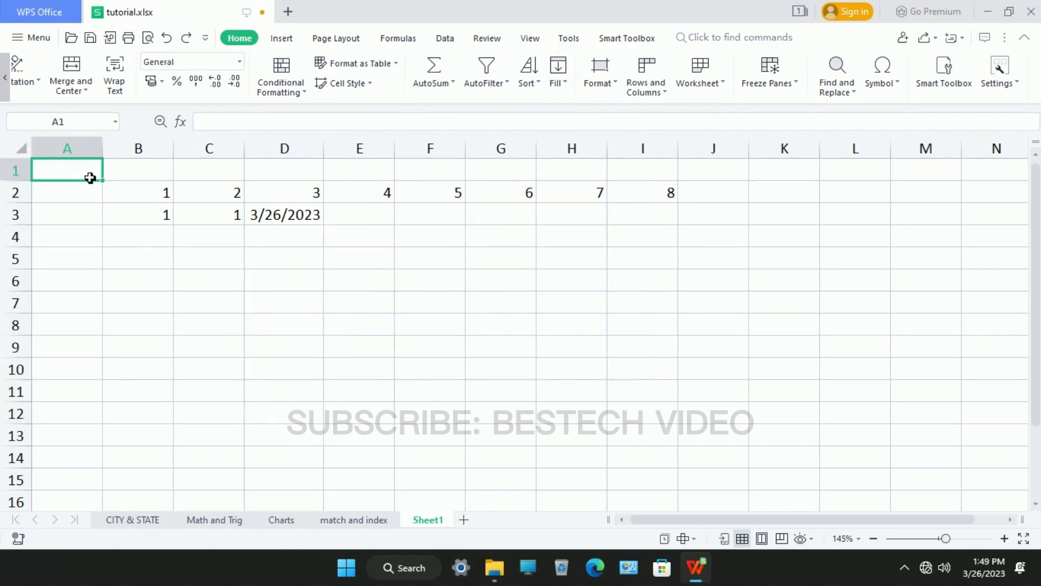
{"action": "type", "text": "1"}
{"action": "key", "text": "Return"}
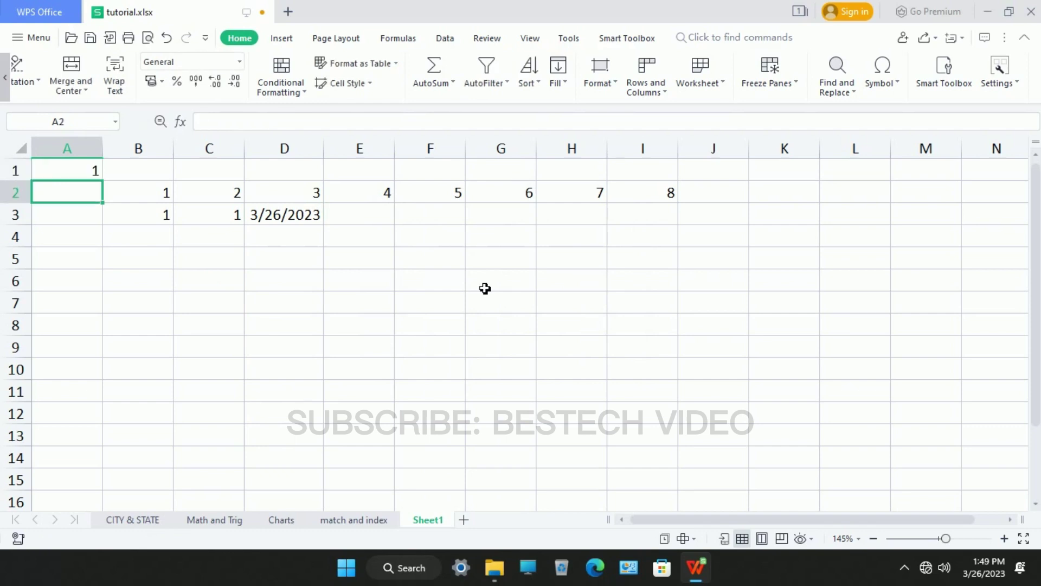
{"action": "left_click", "coordinate": [101, 162]}
{"action": "key", "text": "ctrl+shift+Down"}
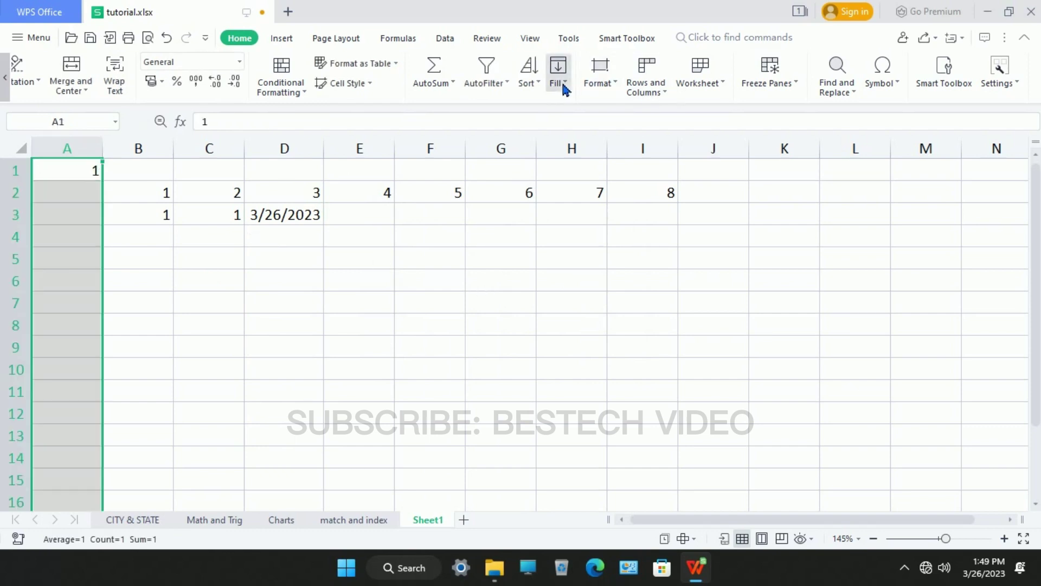
{"action": "left_click", "coordinate": [561, 83]}
{"action": "left_click", "coordinate": [595, 283]}
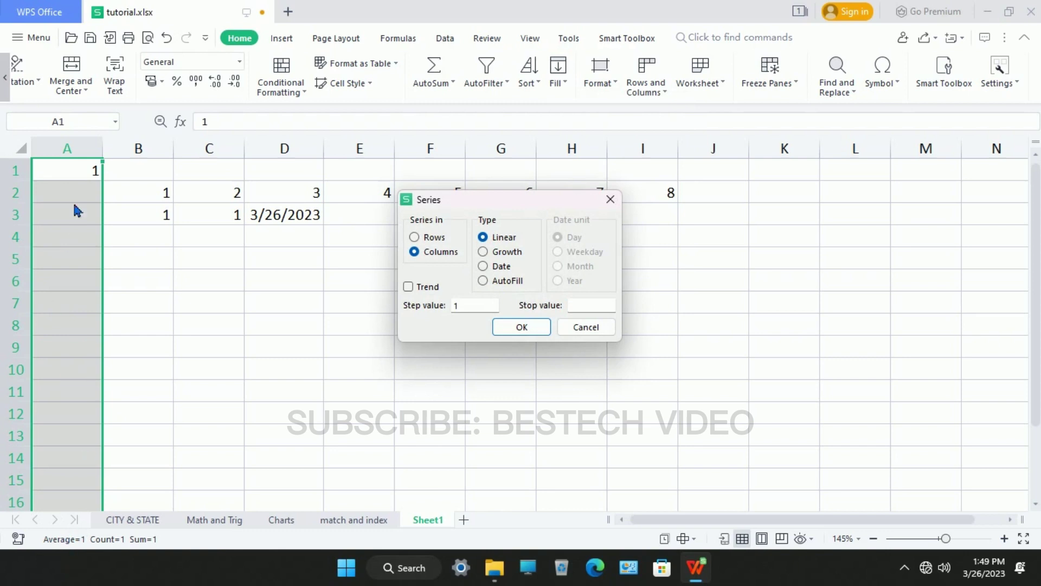
{"action": "left_click", "coordinate": [535, 327]}
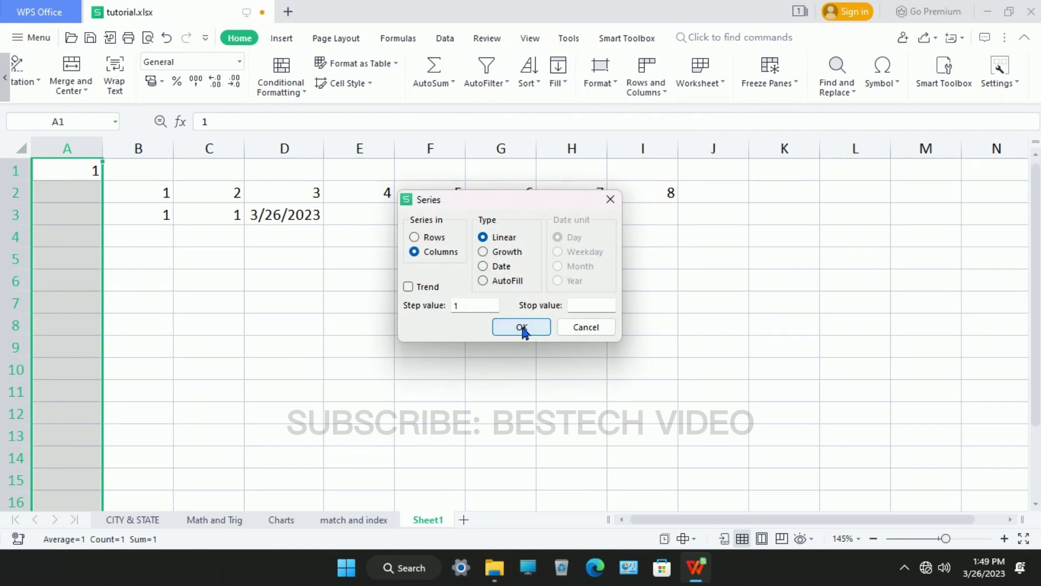
{"action": "double_click", "coordinate": [520, 327]}
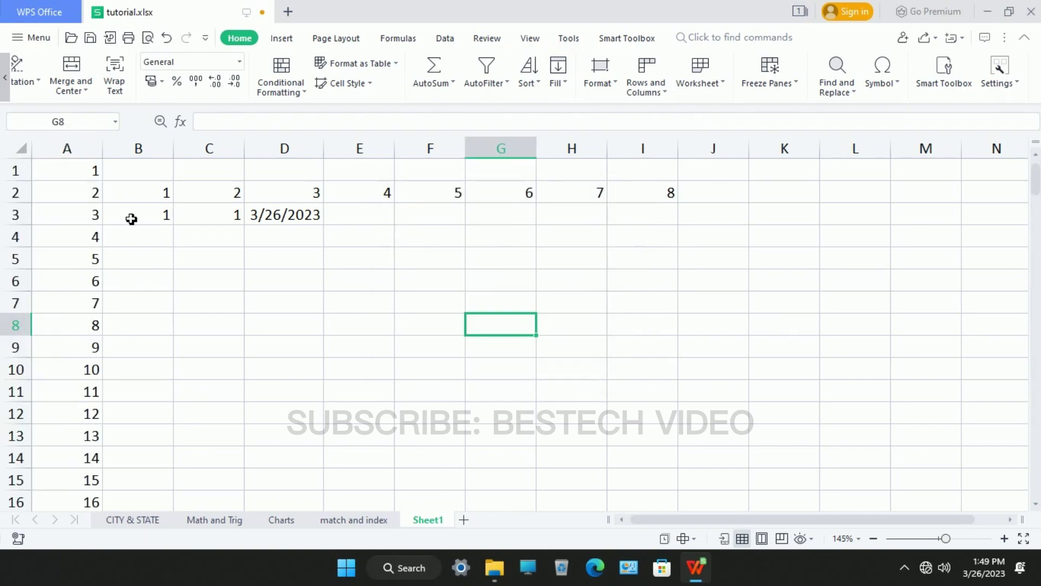
{"action": "left_click", "coordinate": [101, 160]}
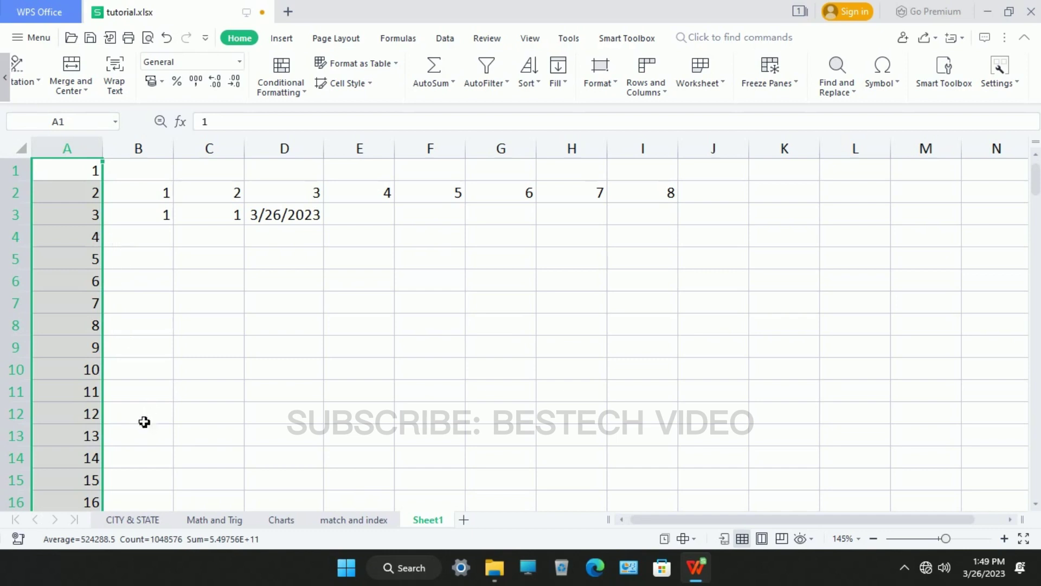
{"action": "scroll", "coordinate": [135, 440], "scroll_direction": "down", "scroll_amount": 3}
{"action": "scroll", "coordinate": [135, 443], "scroll_direction": "down", "scroll_amount": 4}
{"action": "scroll", "coordinate": [136, 445], "scroll_direction": "down", "scroll_amount": 5}
{"action": "scroll", "coordinate": [136, 447], "scroll_direction": "down", "scroll_amount": 9}
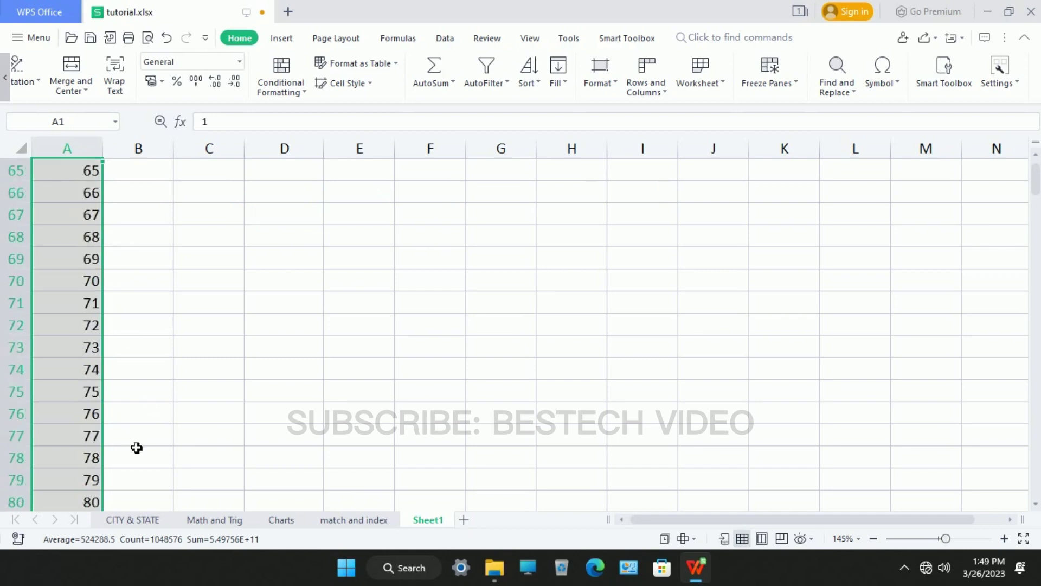
{"action": "scroll", "coordinate": [137, 448], "scroll_direction": "down", "scroll_amount": 5}
{"action": "scroll", "coordinate": [141, 447], "scroll_direction": "up", "scroll_amount": 5}
{"action": "scroll", "coordinate": [141, 447], "scroll_direction": "up", "scroll_amount": 6}
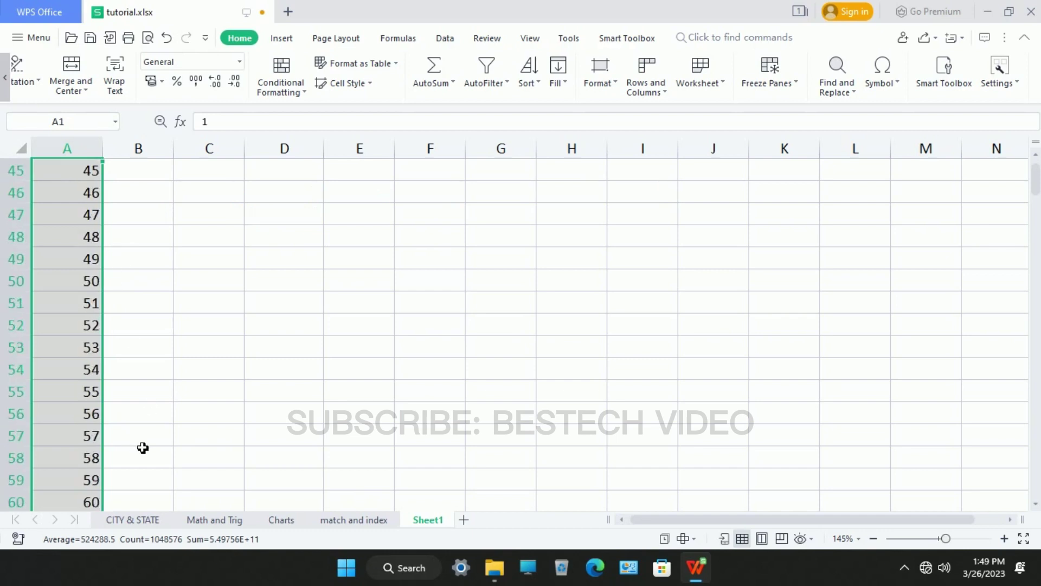
{"action": "scroll", "coordinate": [141, 448], "scroll_direction": "up", "scroll_amount": 10}
{"action": "scroll", "coordinate": [142, 449], "scroll_direction": "up", "scroll_amount": 5}
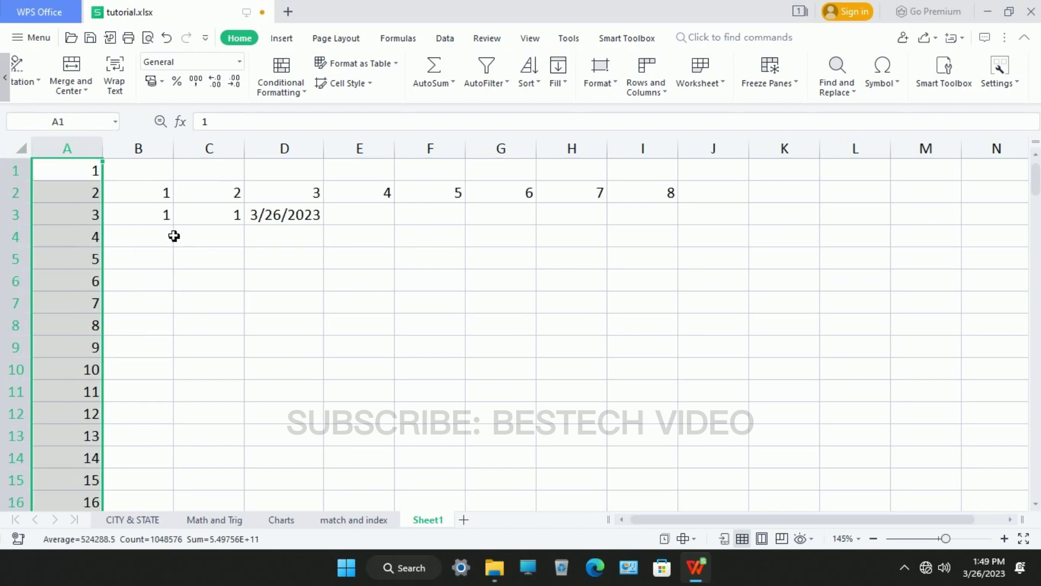
{"action": "left_click", "coordinate": [160, 215]}
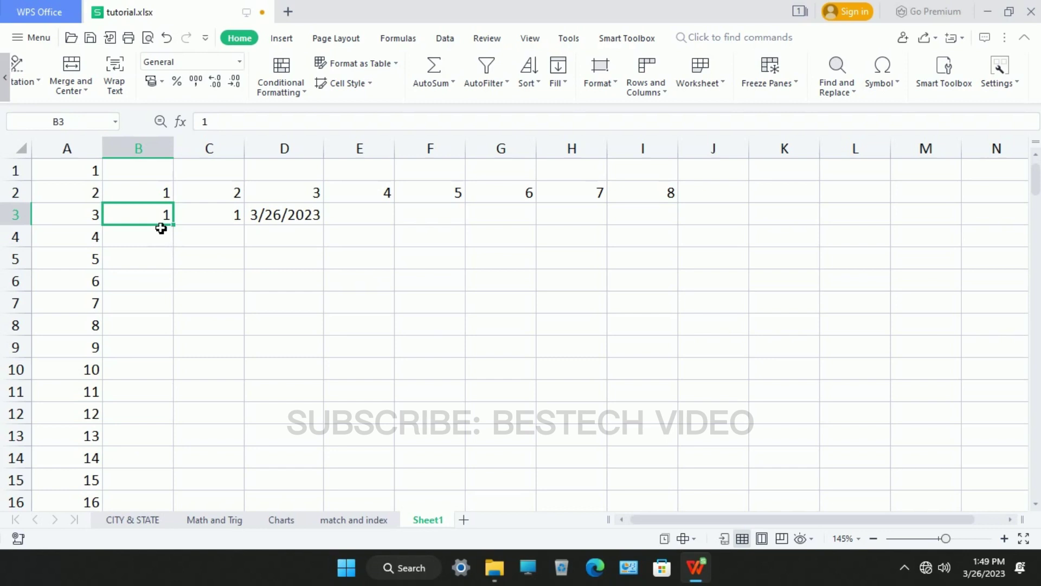
{"action": "mouse_move", "coordinate": [173, 233]}
{"action": "left_mouse_down"}
{"action": "mouse_move", "coordinate": [166, 369]}
{"action": "mouse_move", "coordinate": [164, 233]}
{"action": "left_mouse_up"}
{"action": "mouse_move", "coordinate": [165, 228]}
{"action": "left_mouse_down"}
{"action": "mouse_move", "coordinate": [160, 378]}
{"action": "mouse_move", "coordinate": [568, 77]}
{"action": "left_mouse_up"}
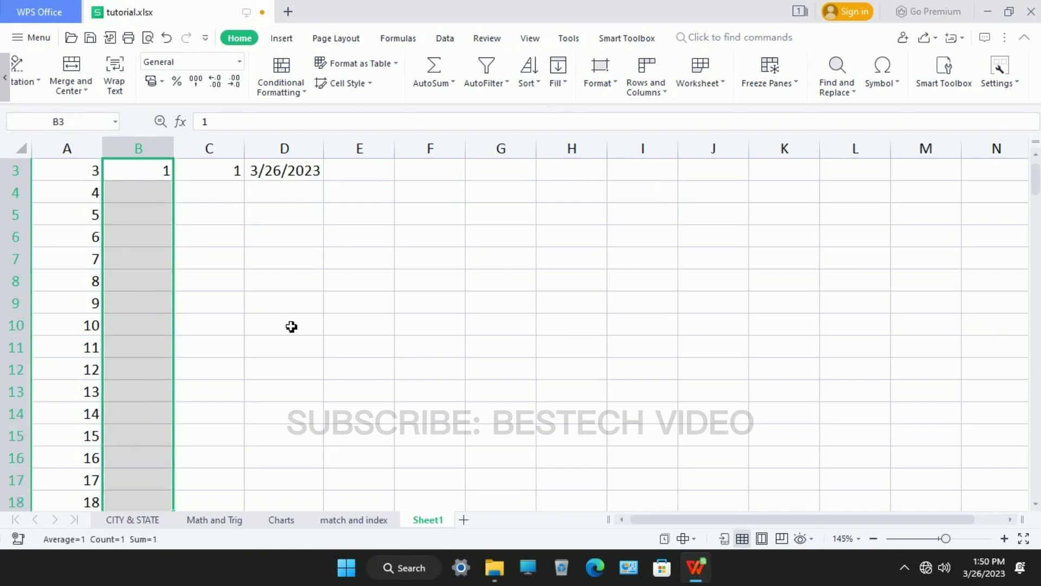
{"action": "left_click", "coordinate": [568, 77]}
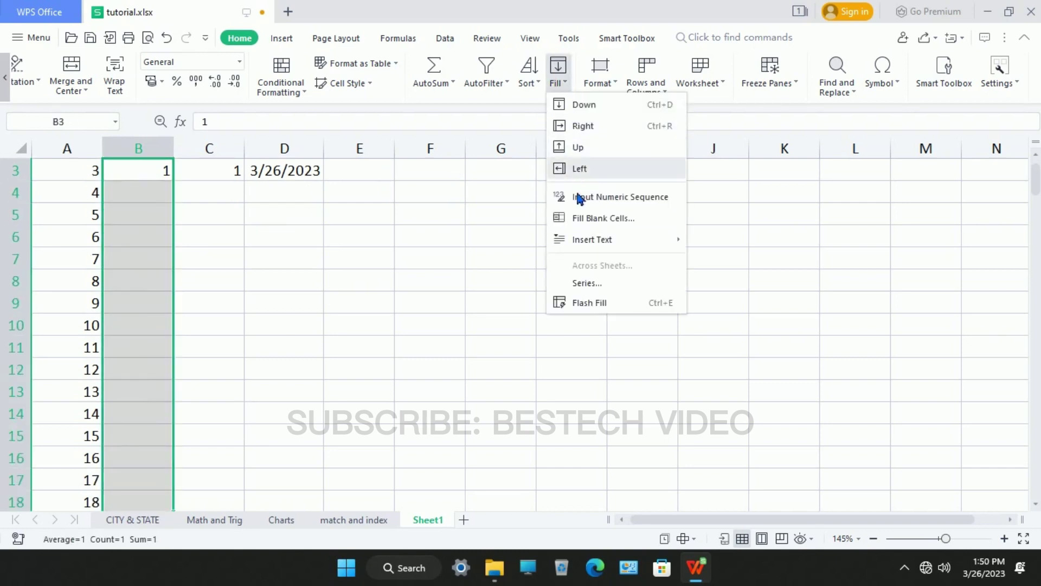
{"action": "left_click", "coordinate": [596, 280]}
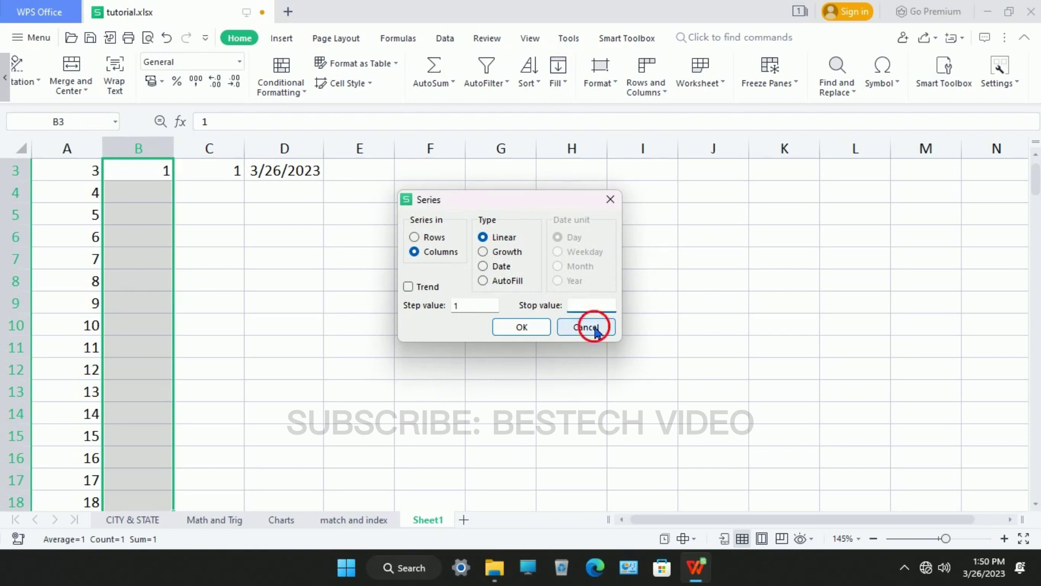
{"action": "left_click", "coordinate": [589, 327]}
{"action": "scroll", "coordinate": [182, 339], "scroll_direction": "up", "scroll_amount": 1}
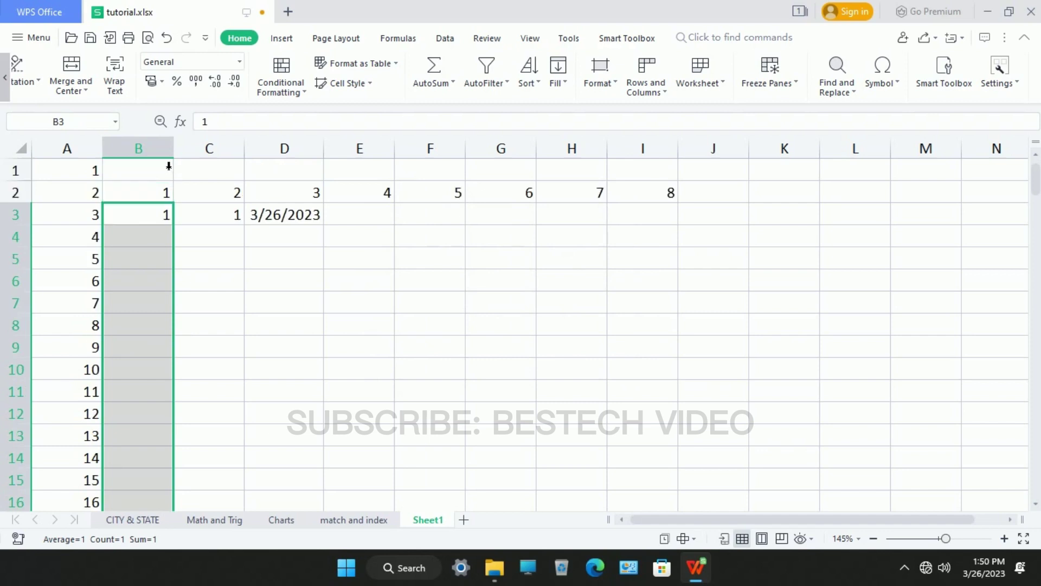
Delete the old column B with Ctrl+minus
{"action": "right_click", "coordinate": [158, 153]}
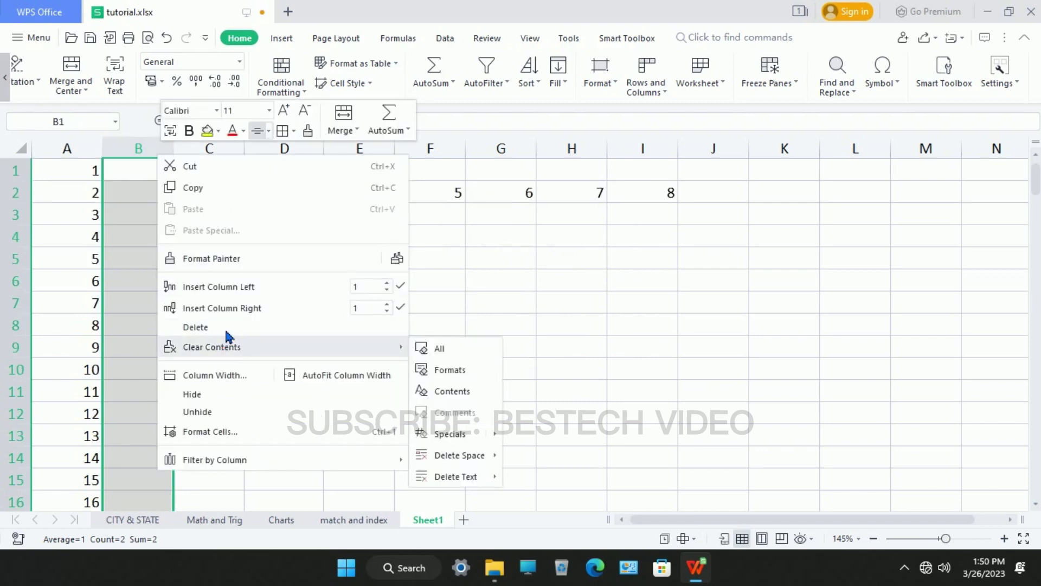
{"action": "key", "text": "Escape"}
{"action": "key", "text": "ctrl+minus"}
Enter 1 in B1, clear the leftover values in B2:B3, and select all of column B
{"action": "left_click", "coordinate": [151, 171]}
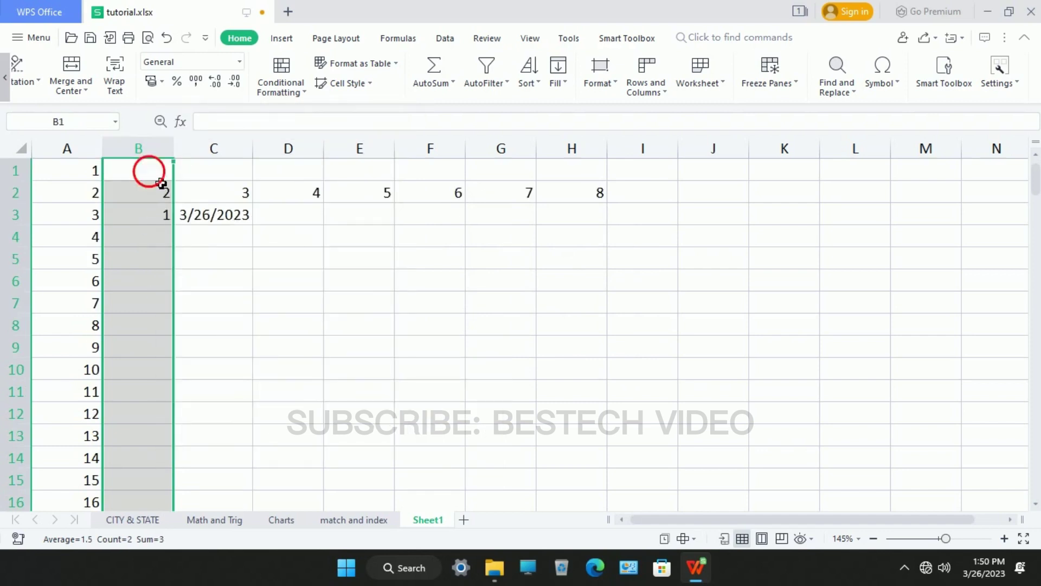
{"action": "type", "text": "1"}
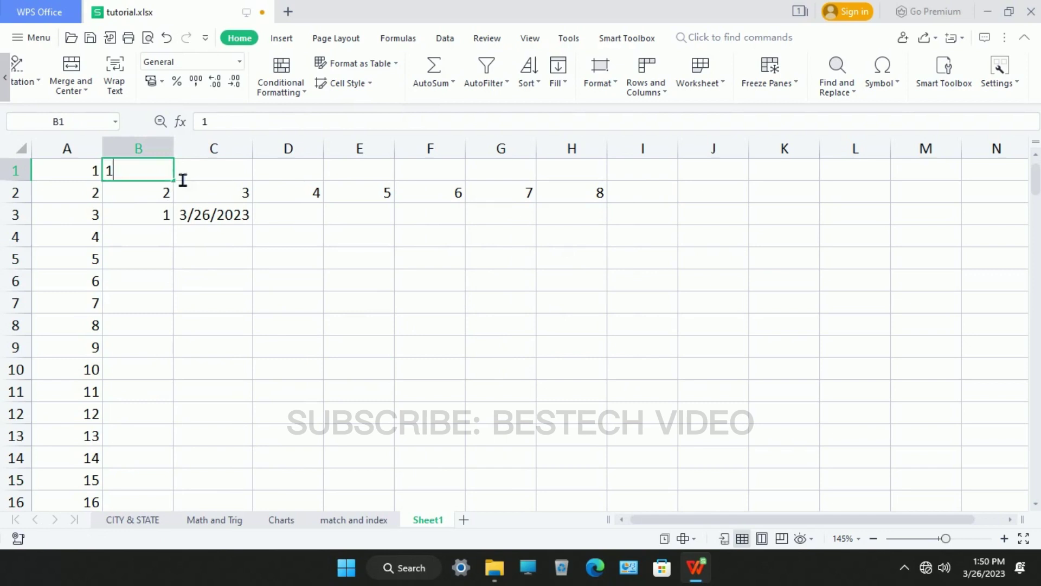
{"action": "key", "text": "Return"}
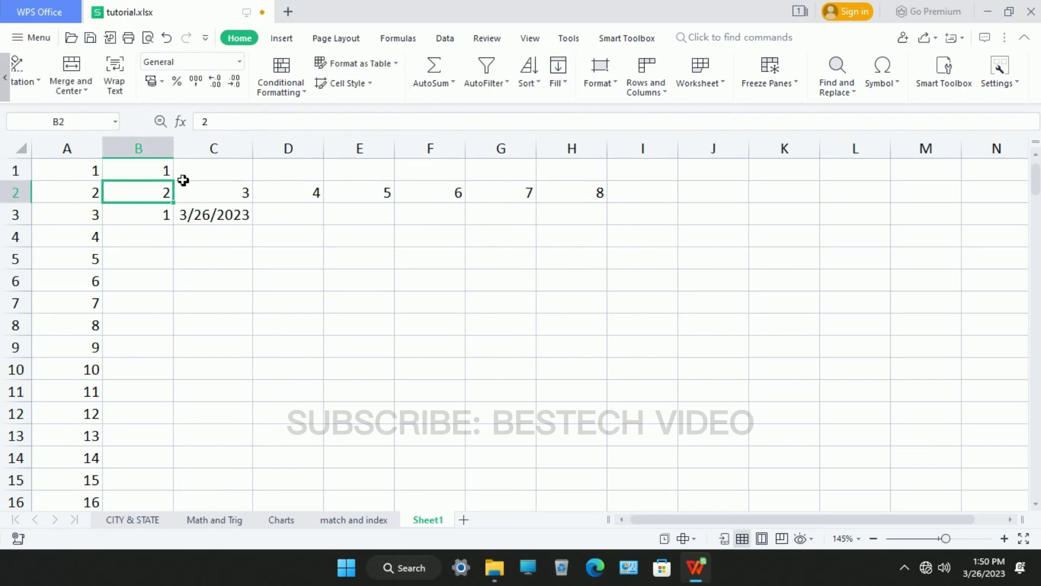
{"action": "left_click_drag", "start_coordinate": [162, 198], "coordinate": [171, 237]}
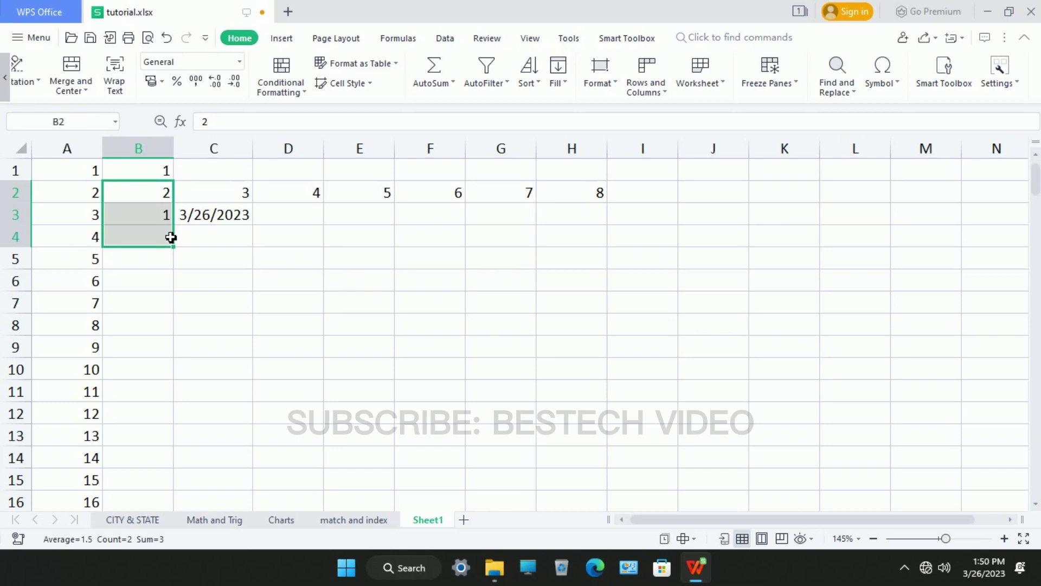
{"action": "key", "text": "Delete"}
{"action": "key", "text": "ctrl+space"}
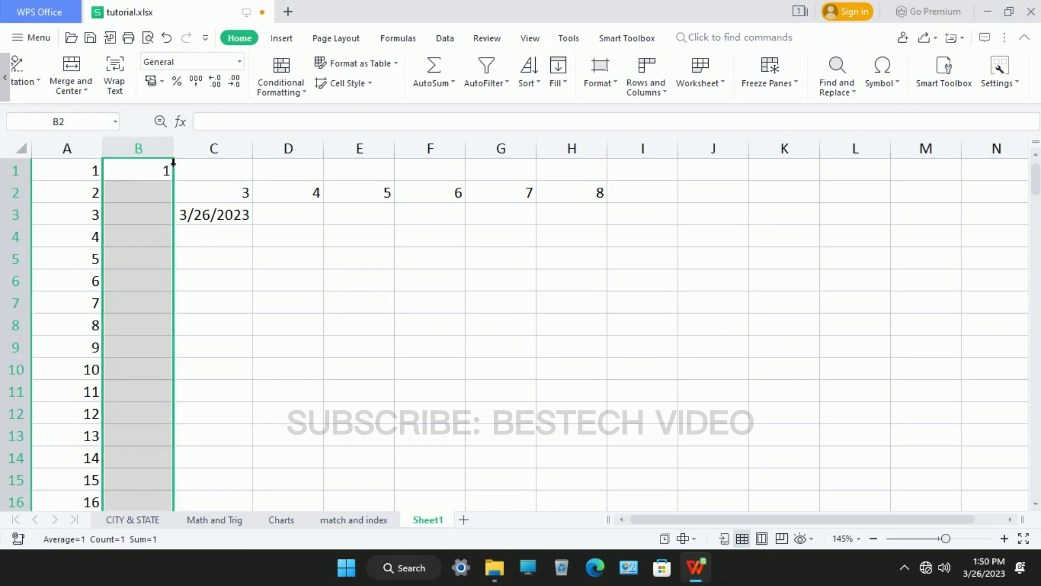
{"action": "left_click", "coordinate": [558, 76]}
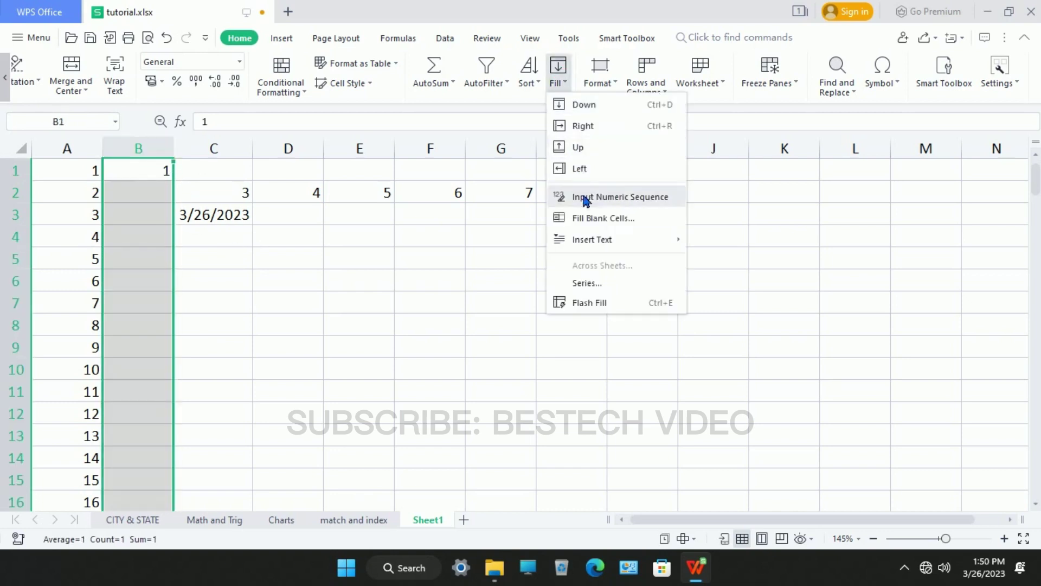
Fill column B as a linear series from 1 to a stop value of 100, verifying B100
{"action": "left_click", "coordinate": [603, 282]}
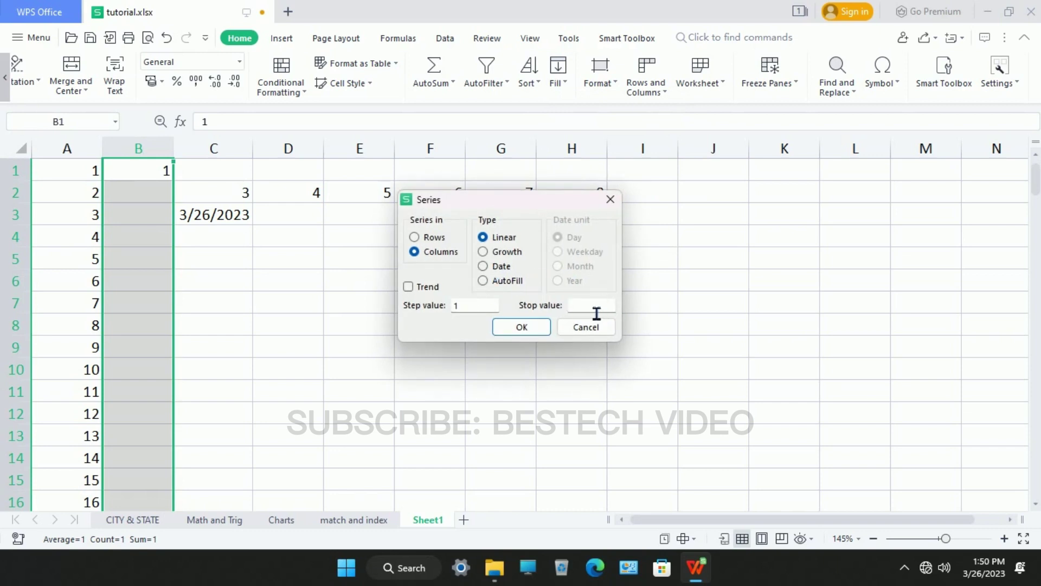
{"action": "type", "text": "100"}
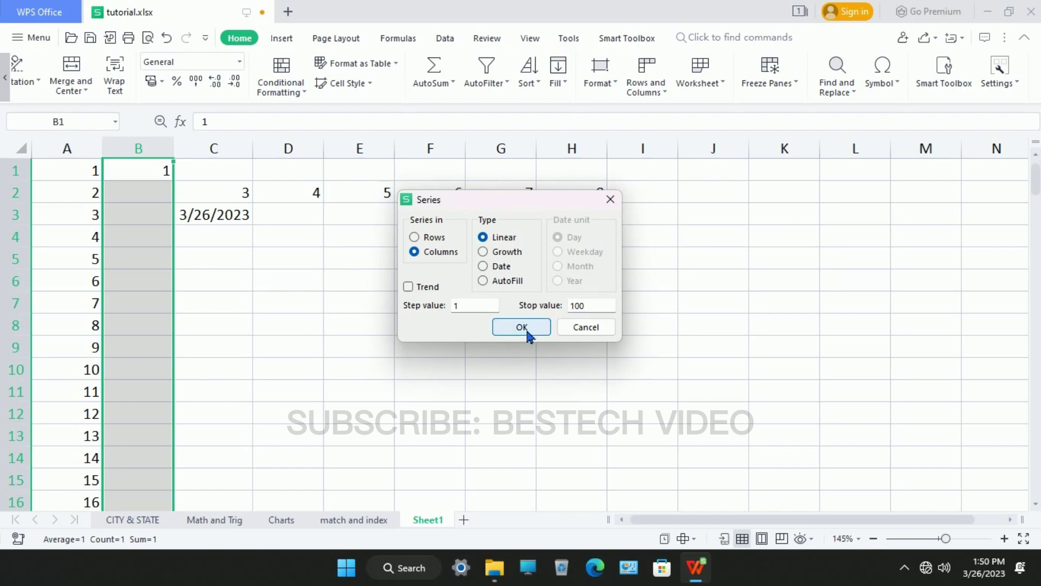
{"action": "left_click", "coordinate": [534, 329]}
{"action": "scroll", "coordinate": [205, 429], "scroll_direction": "down", "scroll_amount": 7}
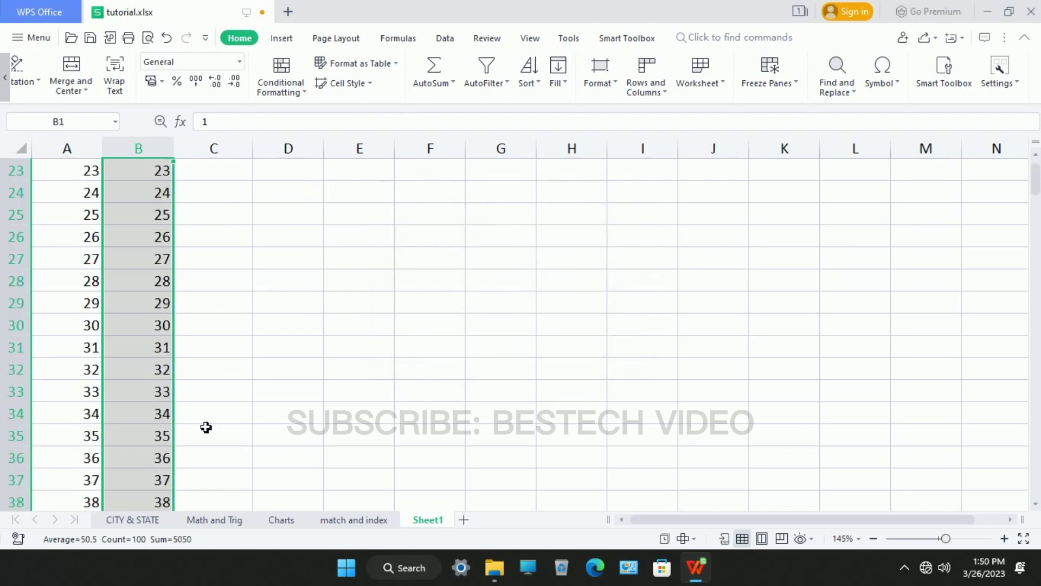
{"action": "scroll", "coordinate": [207, 427], "scroll_direction": "down", "scroll_amount": 5}
{"action": "scroll", "coordinate": [206, 428], "scroll_direction": "down", "scroll_amount": 9}
{"action": "scroll", "coordinate": [209, 432], "scroll_direction": "down", "scroll_amount": 4}
{"action": "scroll", "coordinate": [210, 433], "scroll_direction": "down", "scroll_amount": 9}
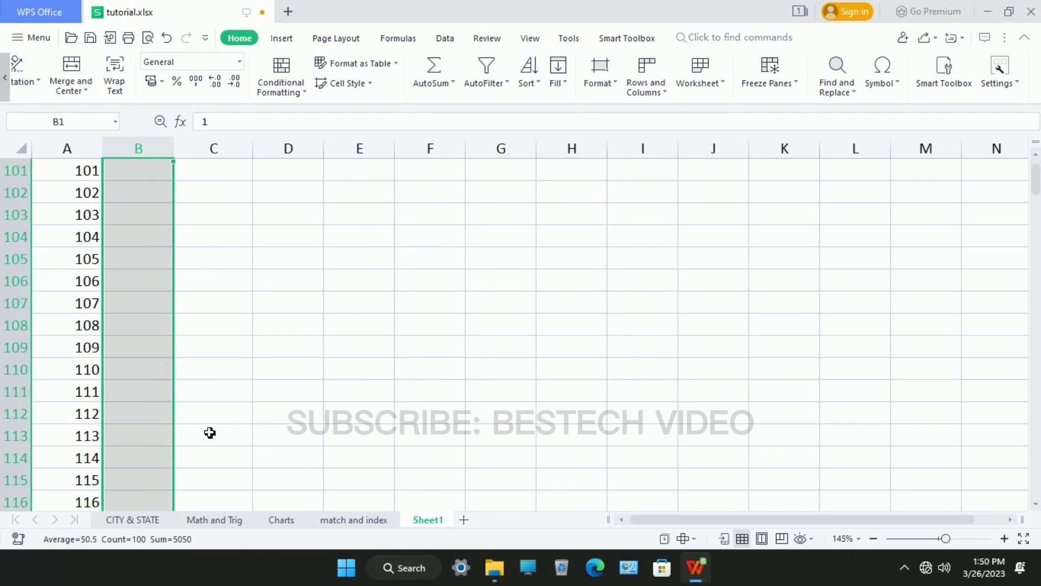
{"action": "scroll", "coordinate": [222, 249], "scroll_direction": "up", "scroll_amount": 3}
{"action": "left_click", "coordinate": [173, 336]}
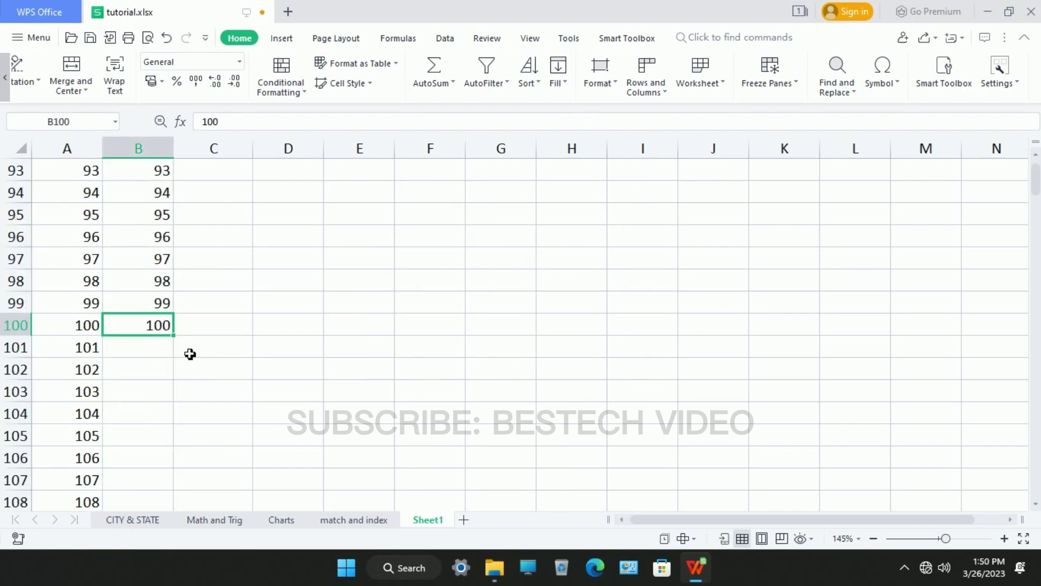
{"action": "scroll", "coordinate": [226, 357], "scroll_direction": "up", "scroll_amount": 3}
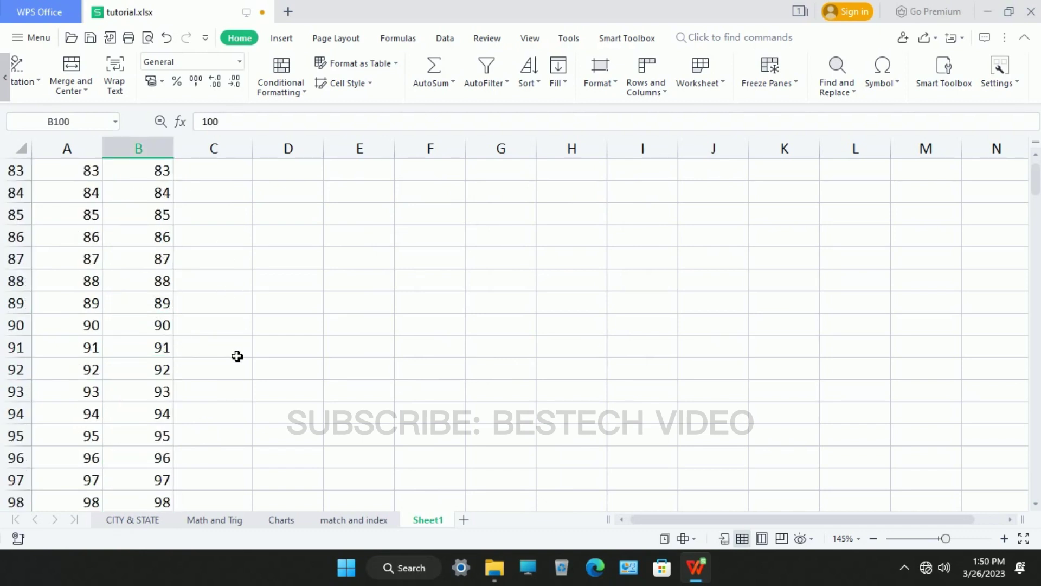
{"action": "scroll", "coordinate": [237, 356], "scroll_direction": "up", "scroll_amount": 5}
{"action": "scroll", "coordinate": [237, 355], "scroll_direction": "up", "scroll_amount": 7}
{"action": "scroll", "coordinate": [237, 356], "scroll_direction": "up", "scroll_amount": 9}
{"action": "scroll", "coordinate": [237, 355], "scroll_direction": "up", "scroll_amount": 5}
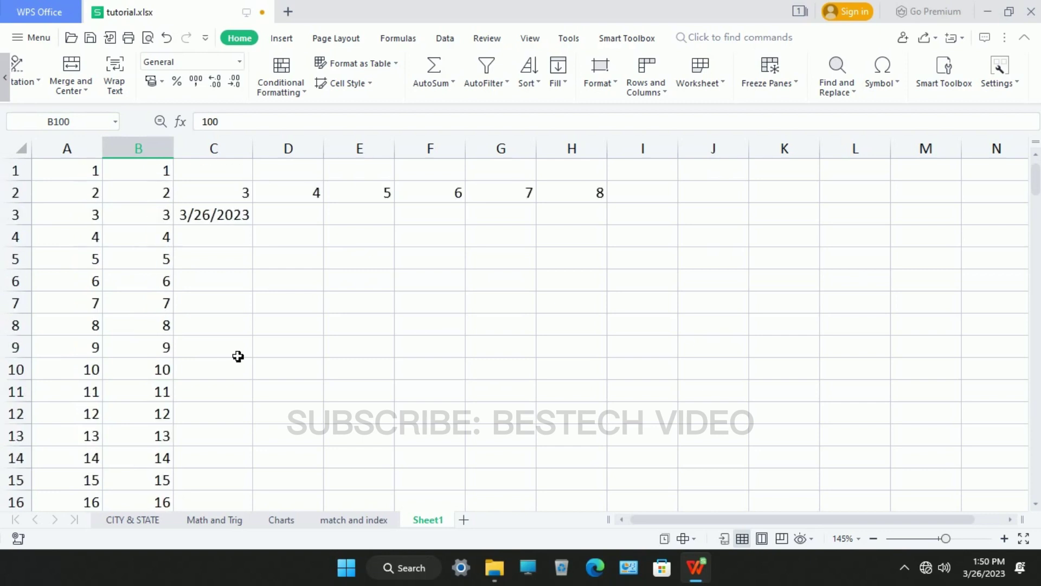
{"action": "left_click", "coordinate": [171, 162]}
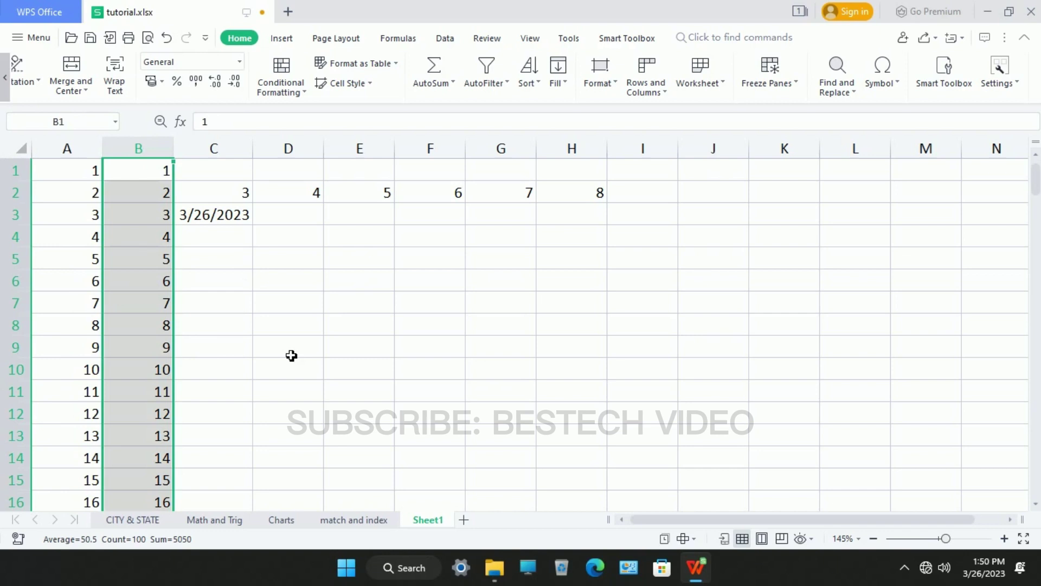
{"action": "left_click", "coordinate": [565, 83]}
{"action": "left_click", "coordinate": [588, 283]}
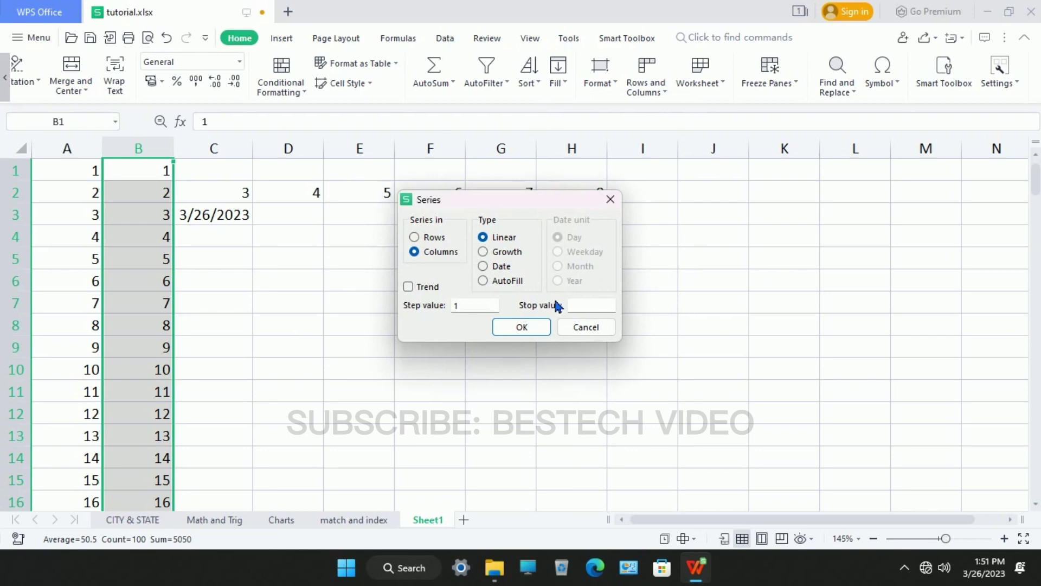
{"action": "left_click", "coordinate": [586, 327]}
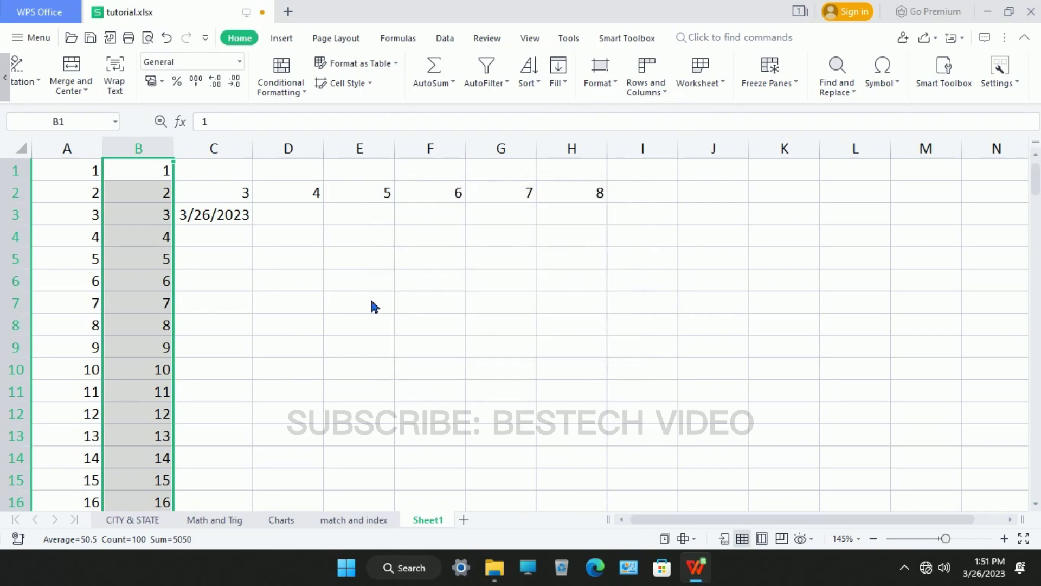
{"action": "left_click", "coordinate": [434, 297]}
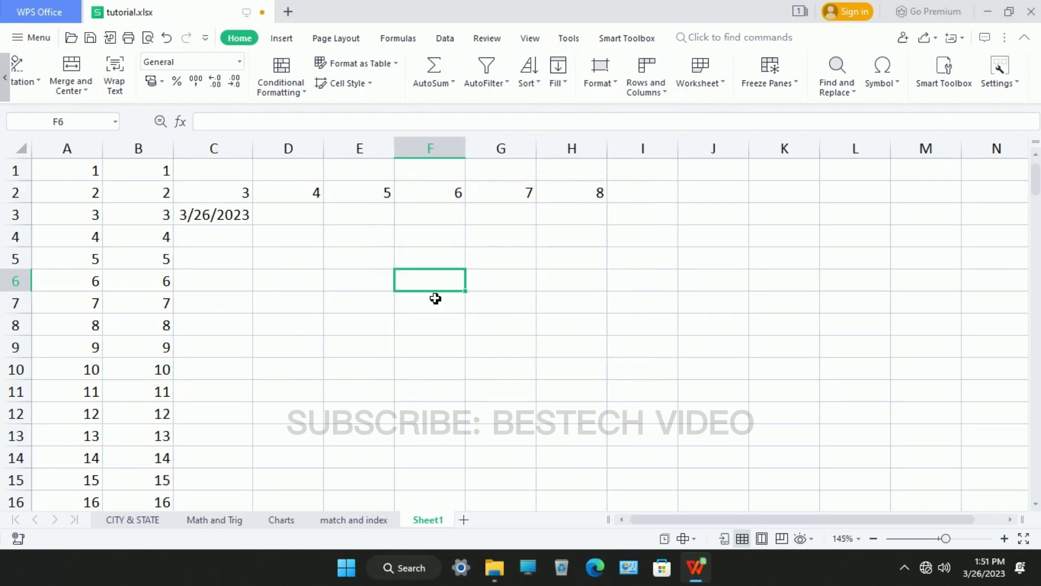